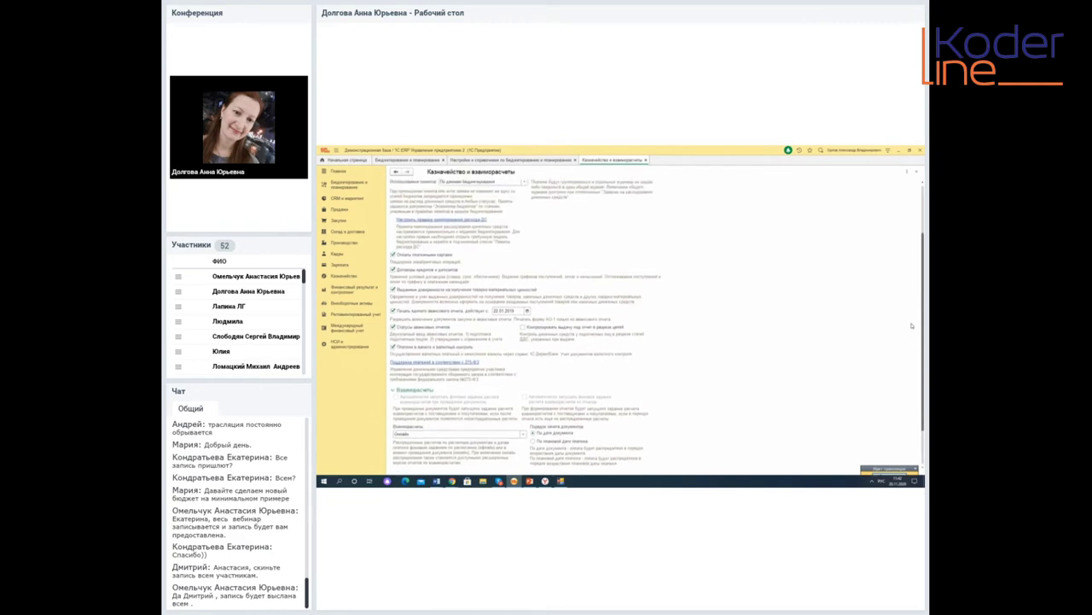
Set the use of cash spending limits to «По документам лимитов расхода ДС» in the treasury and settlements settings.
scroll(910, 316, up, 3)
scroll(907, 301, up, 2)
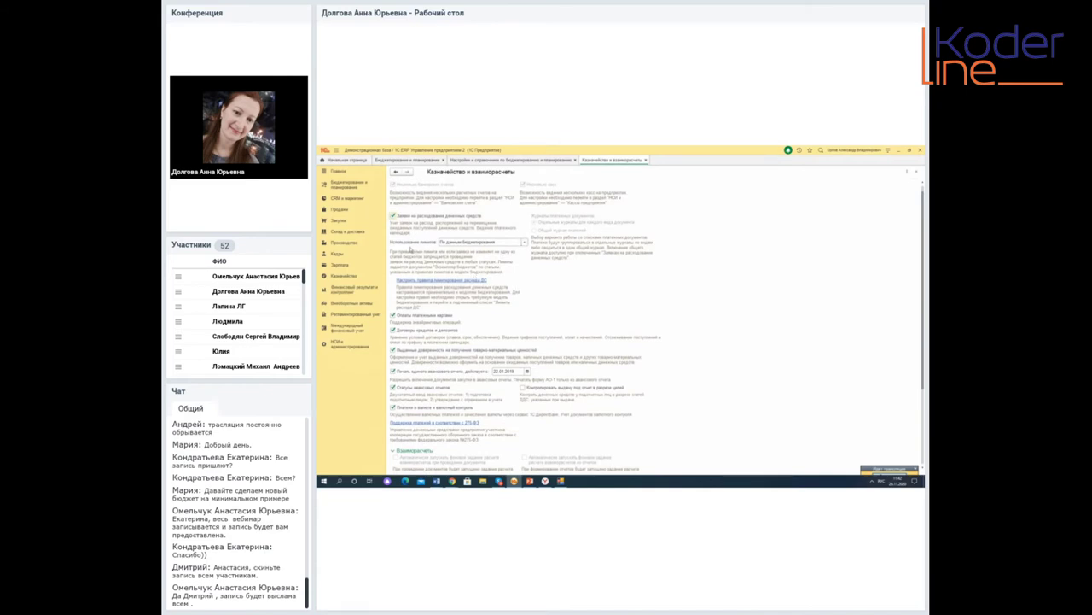
click(524, 243)
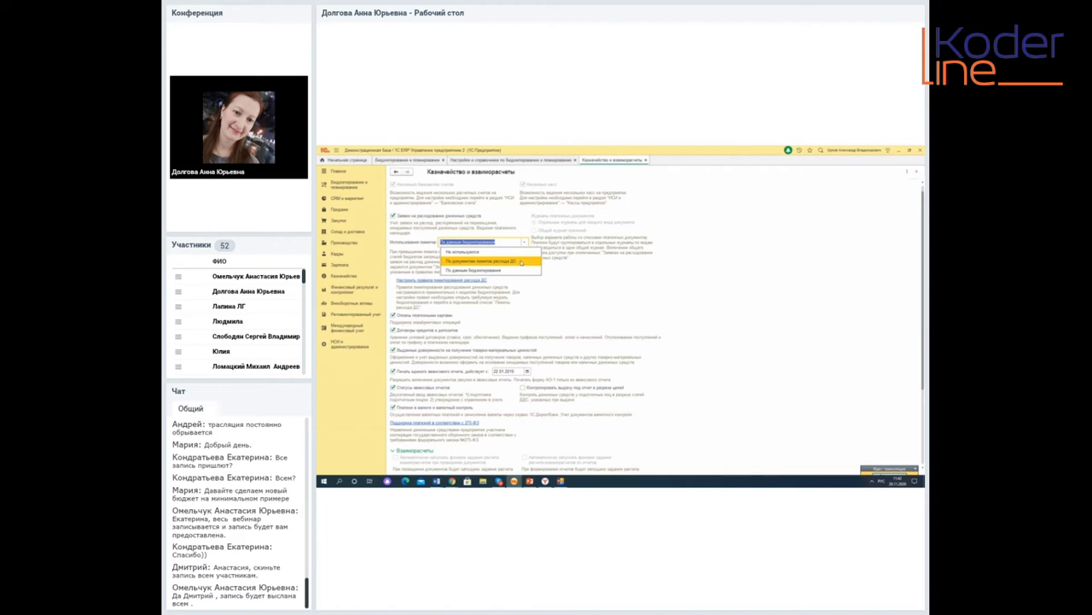
click(520, 261)
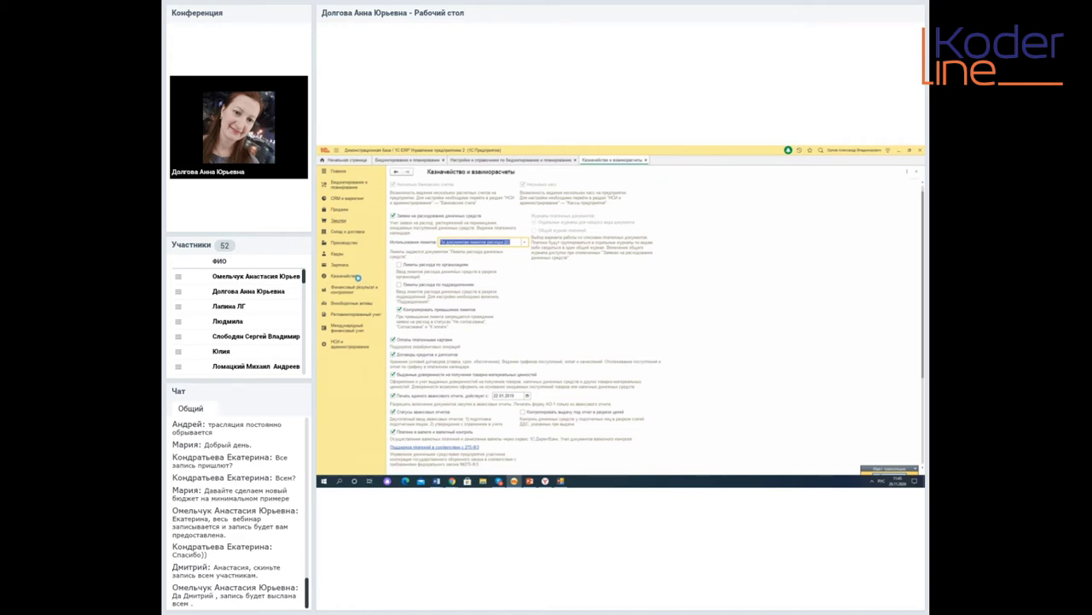
Examine the December 2016 cash spending limits document in the treasury section, then close it and the list of limits.
click(354, 277)
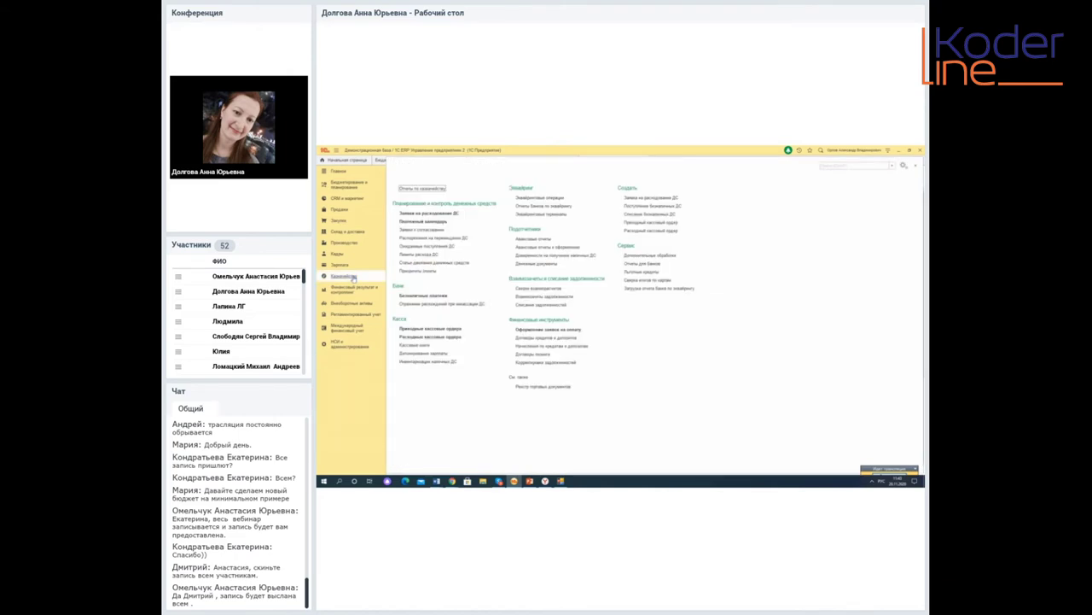
click(416, 256)
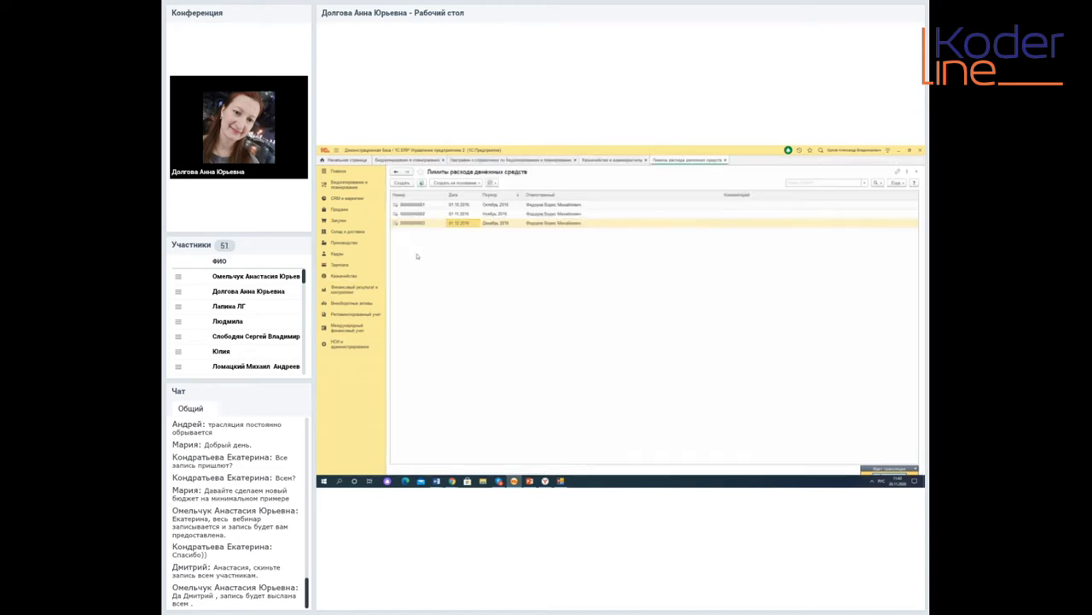
double_click(477, 225)
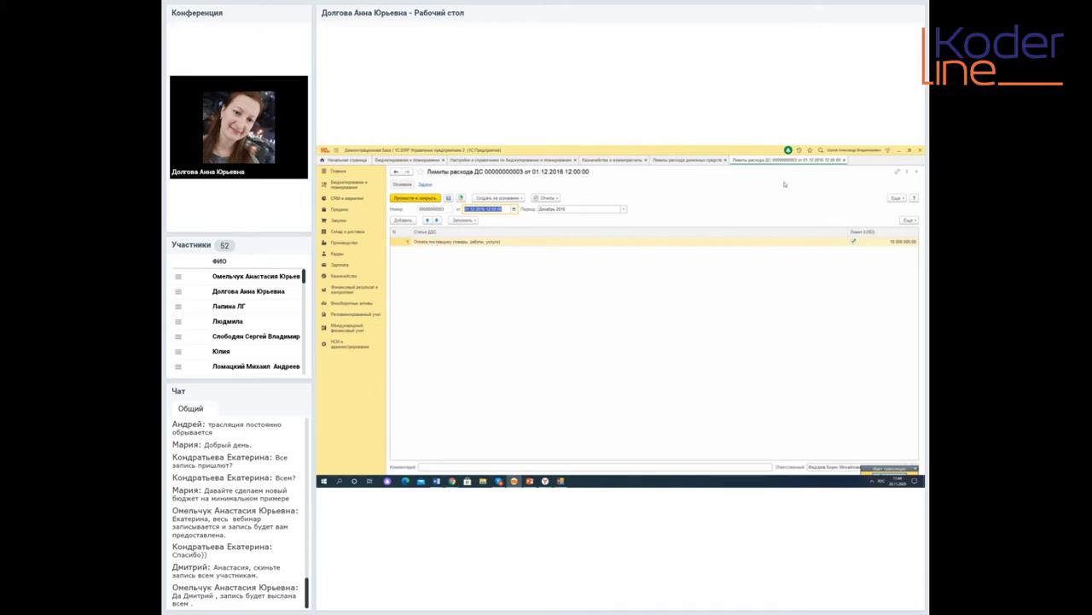
click(846, 160)
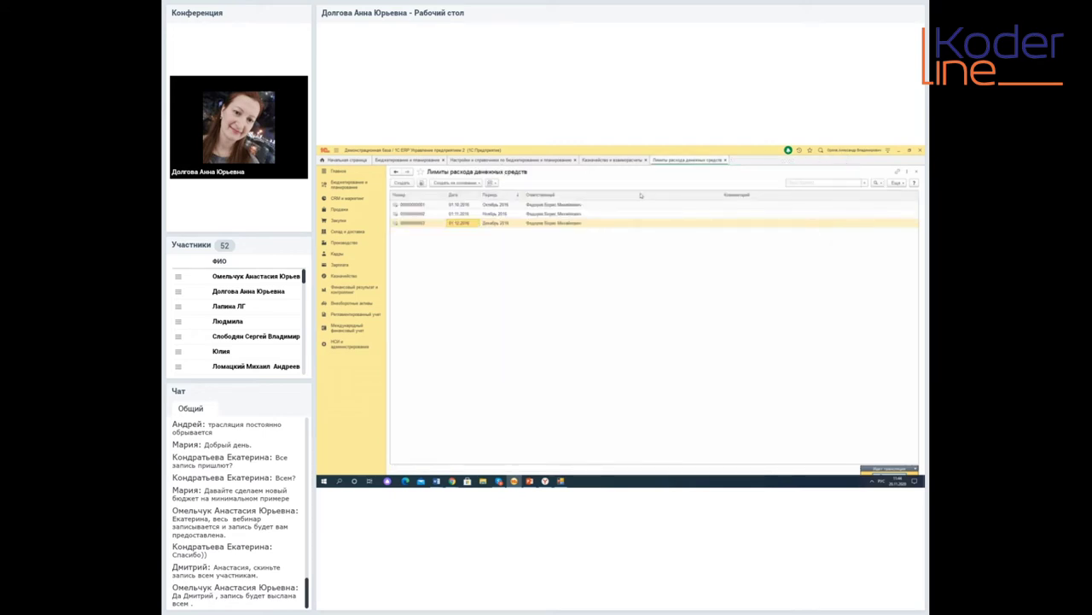
click(724, 161)
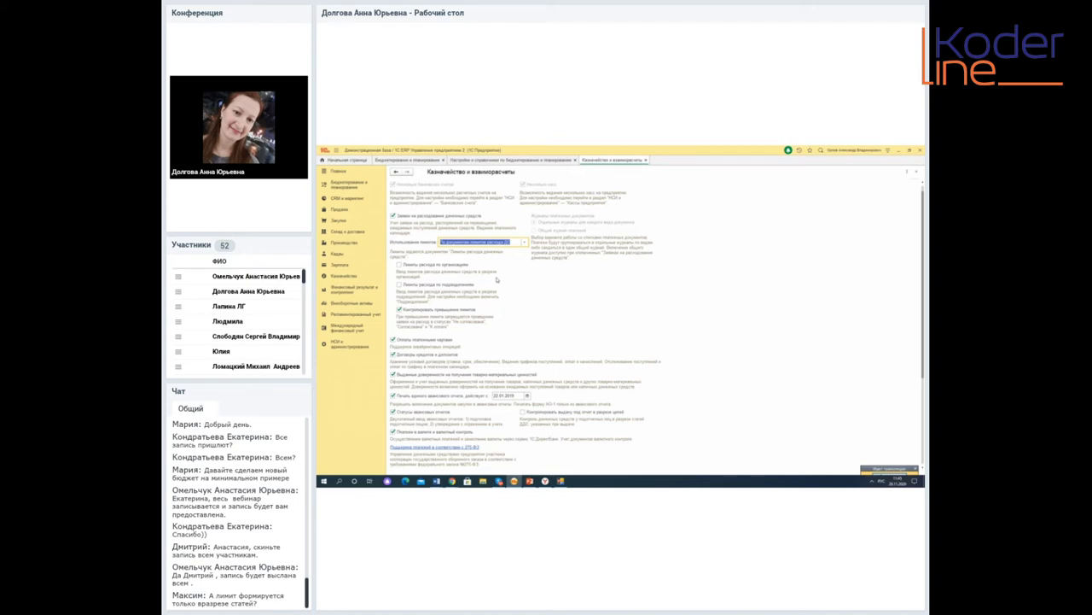
Examine the cash spending request dated 10.01.2019 in the treasury section, then close it and the list of requests.
click(348, 276)
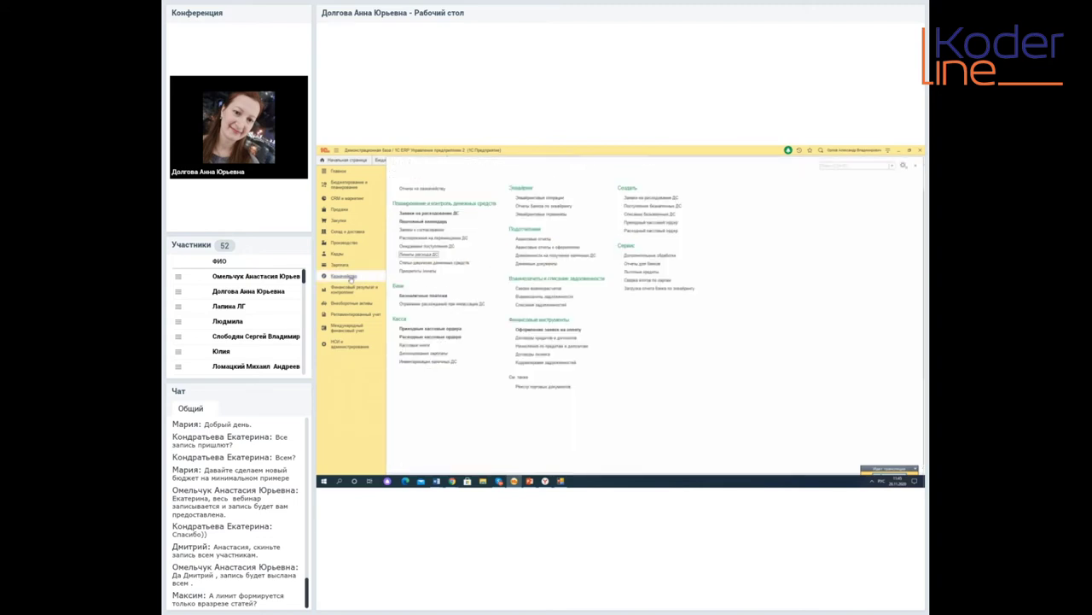
click(419, 213)
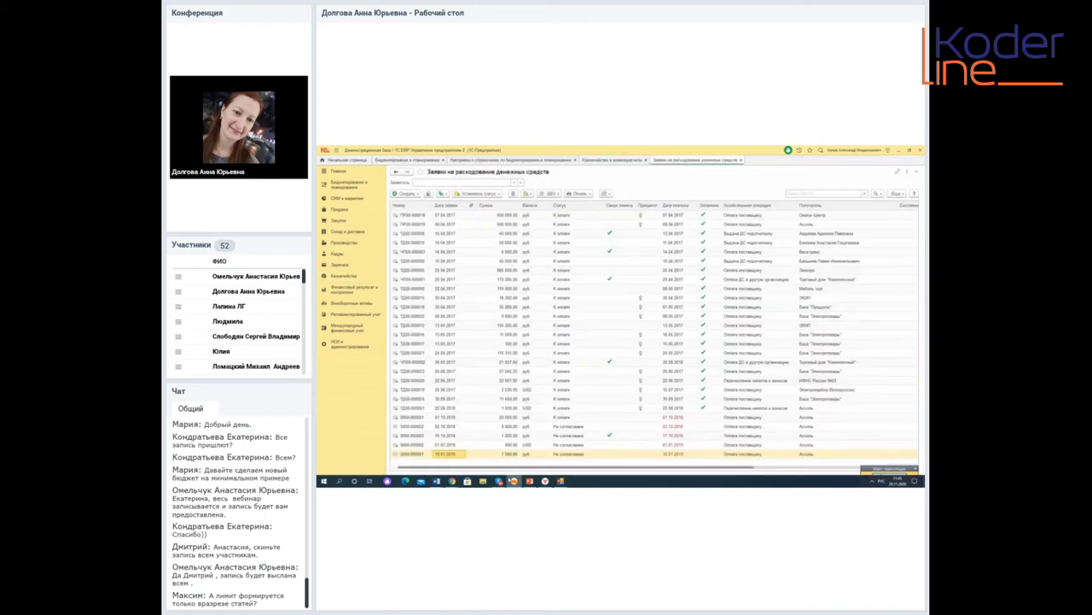
click(512, 454)
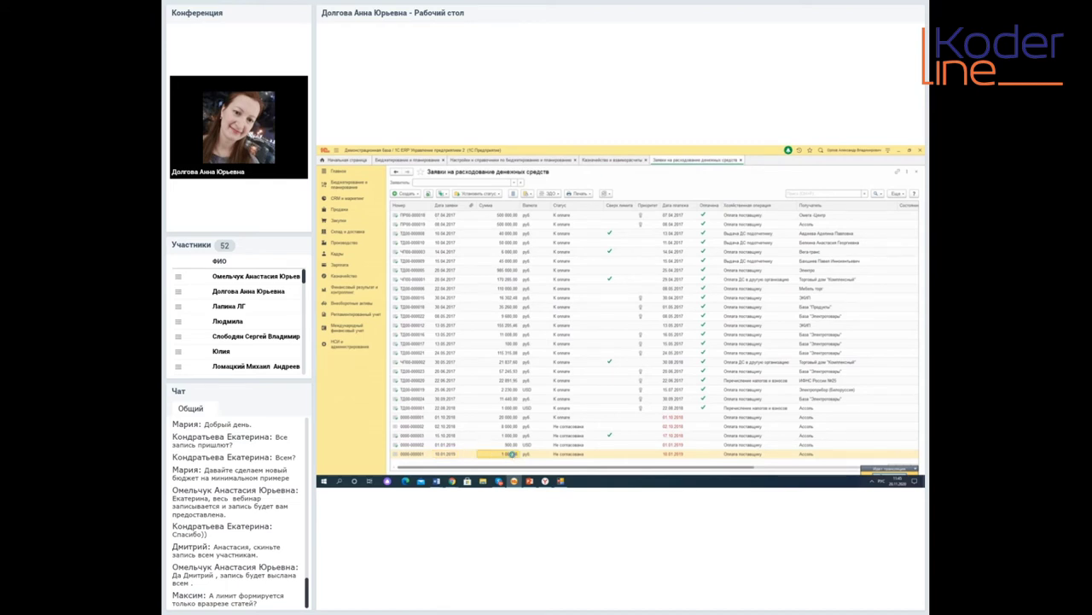
double_click(512, 454)
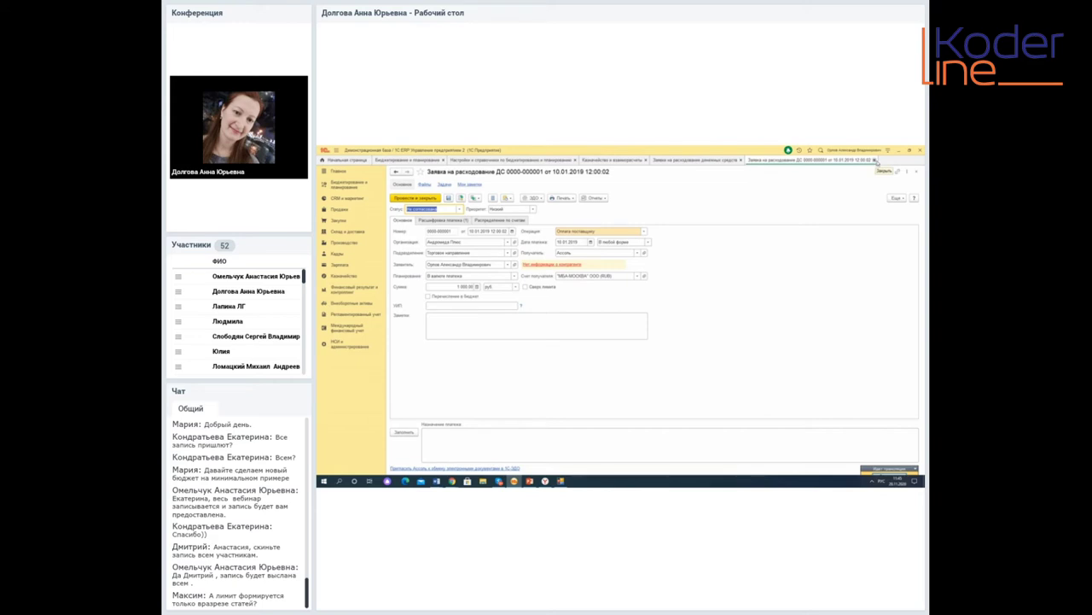
click(875, 161)
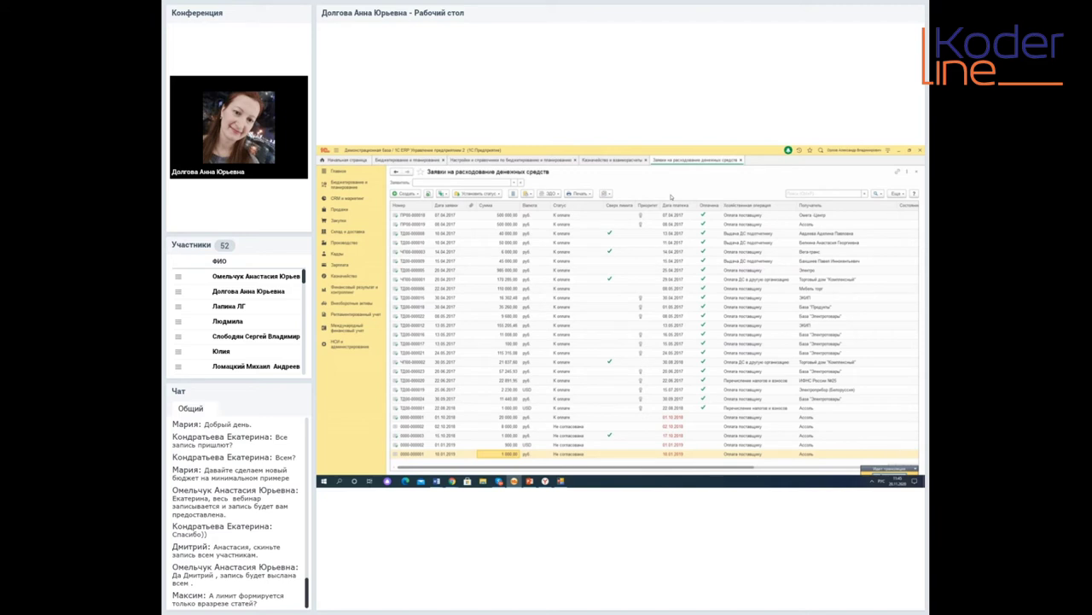
click(741, 160)
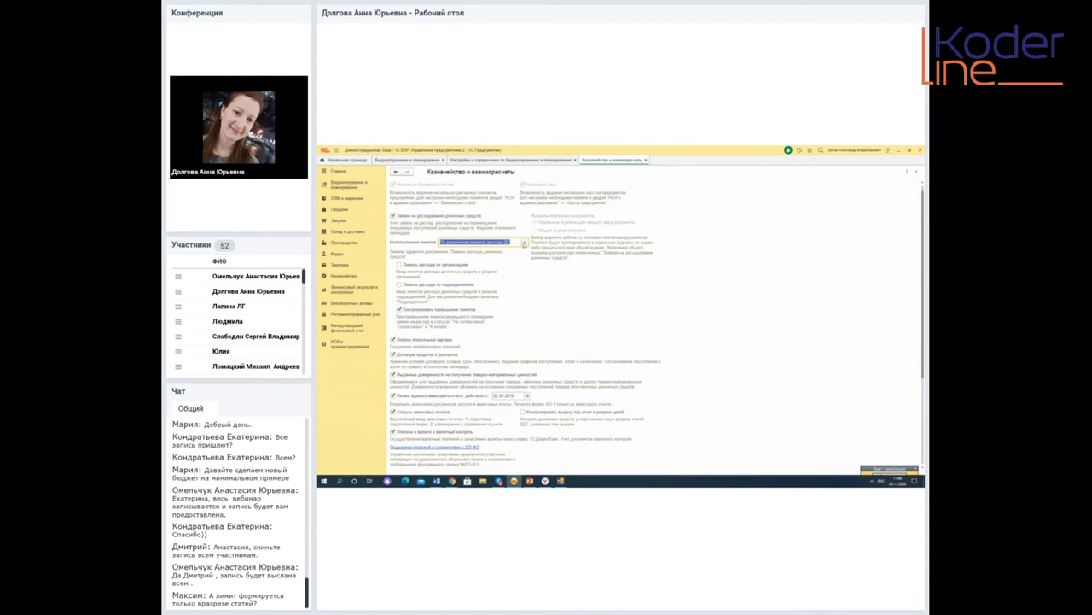
Set the use of limits to «По данным бюджетирования» and open the setup of cash spending limit rules.
click(524, 242)
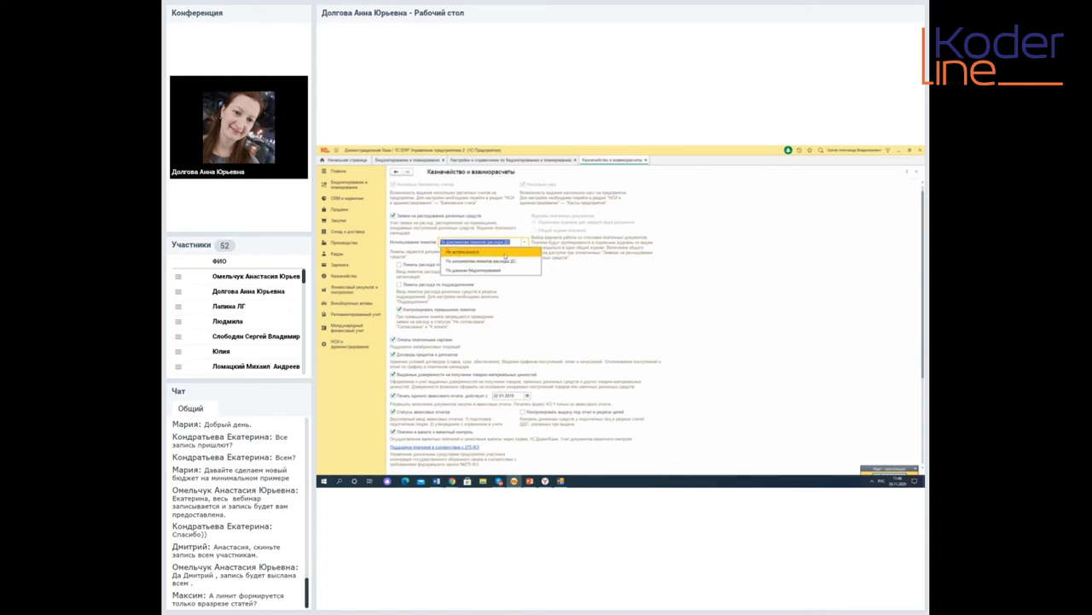
click(493, 262)
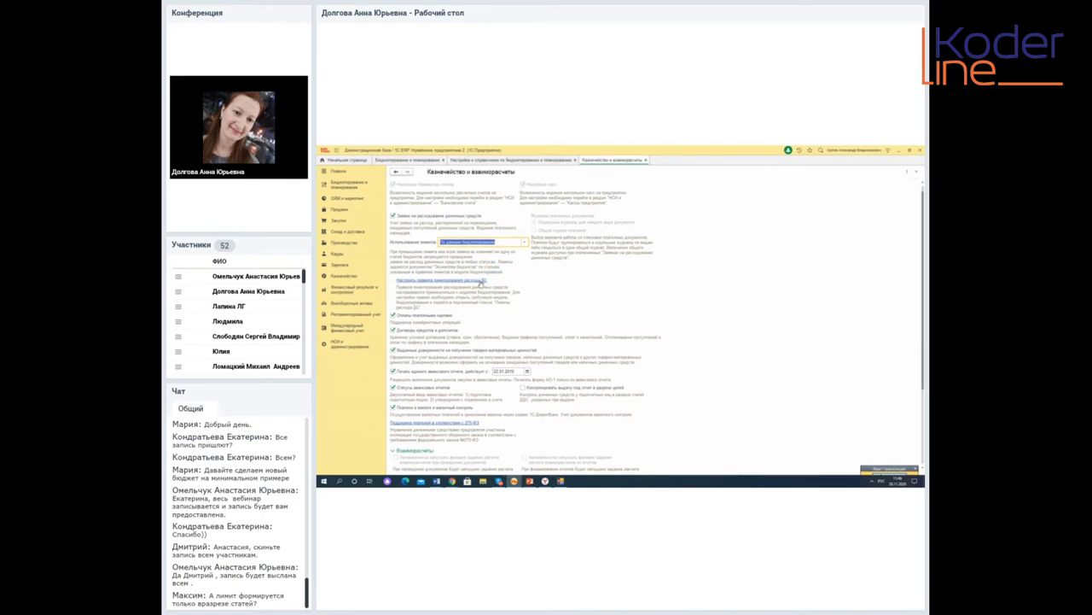
click(481, 282)
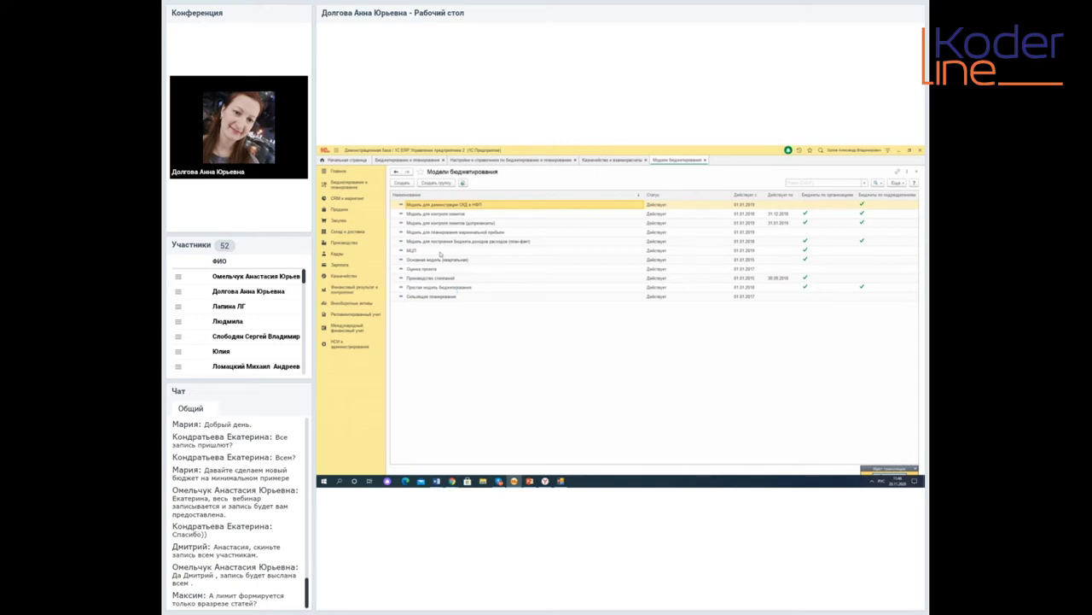
Examine the cash limit rules and a blank new rule for «Основная модель (квартальная)», then close them without saving, along with the treasury settings.
click(445, 261)
double_click(445, 261)
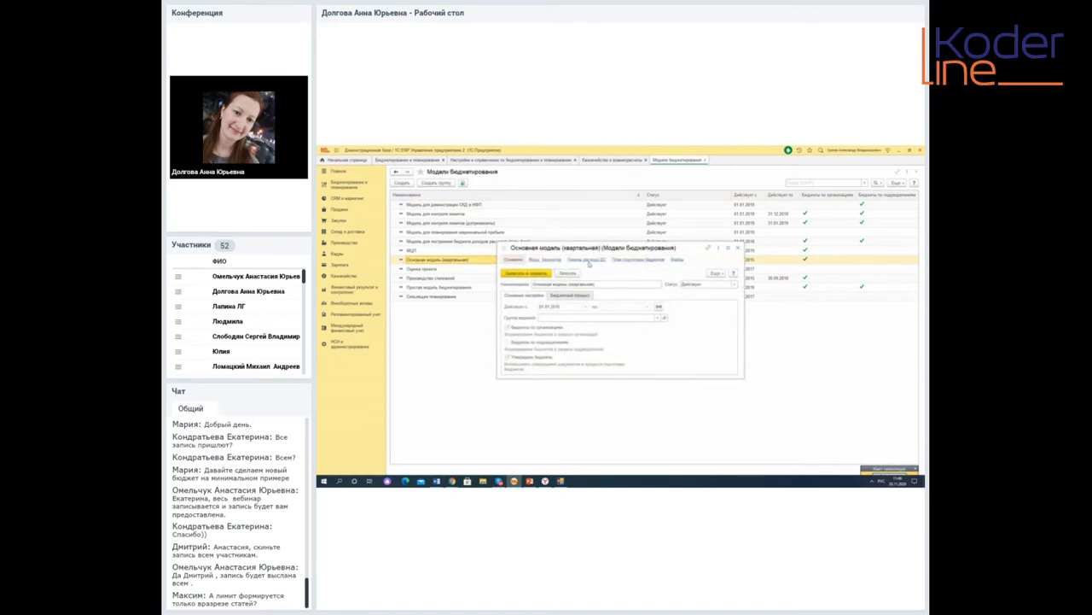
click(589, 261)
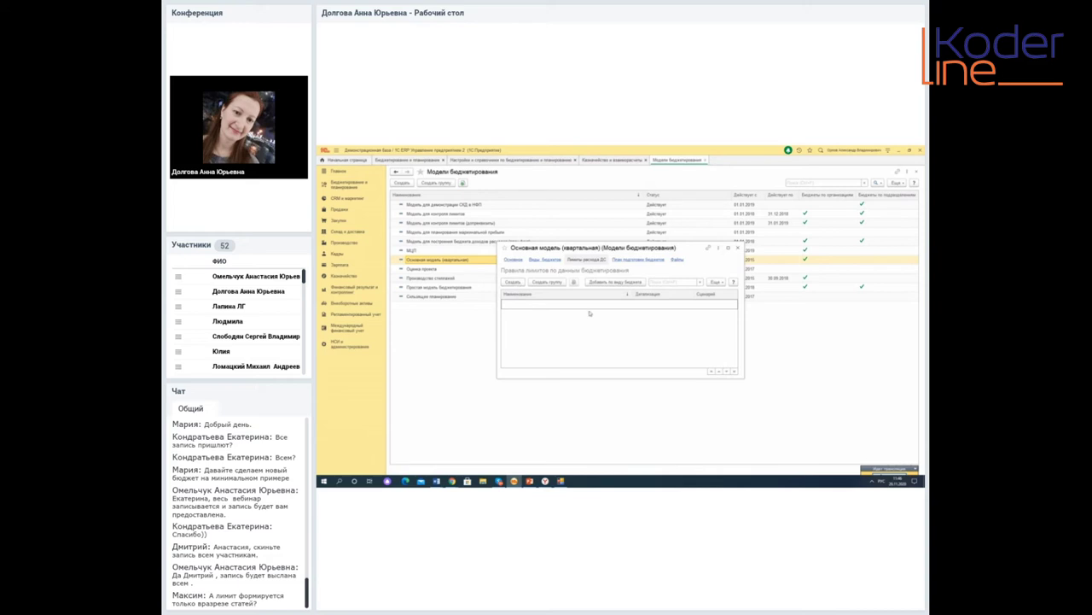
click(518, 282)
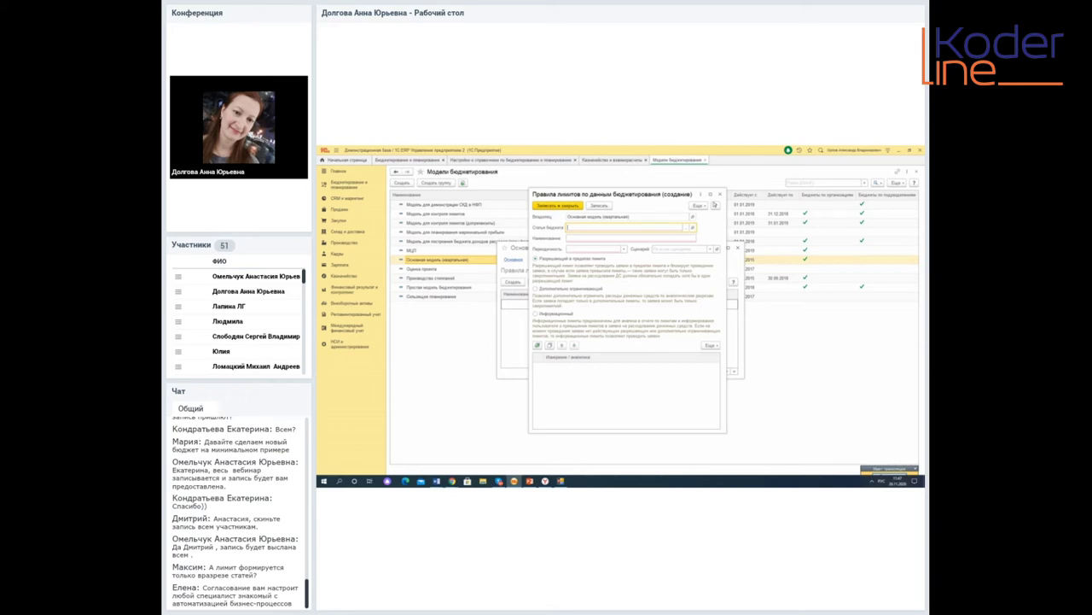
click(720, 195)
click(738, 247)
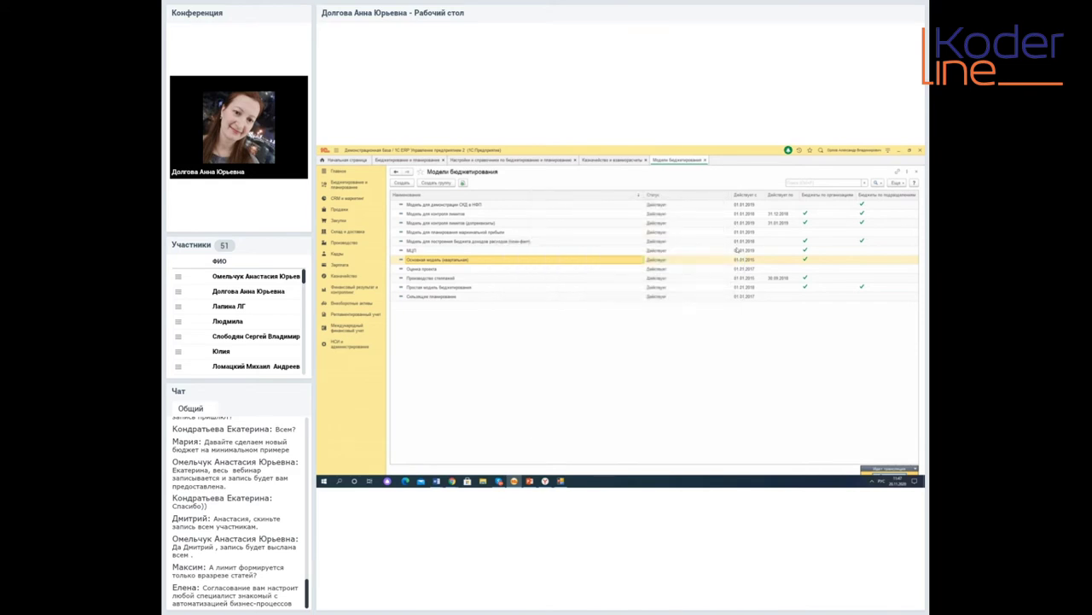
click(705, 160)
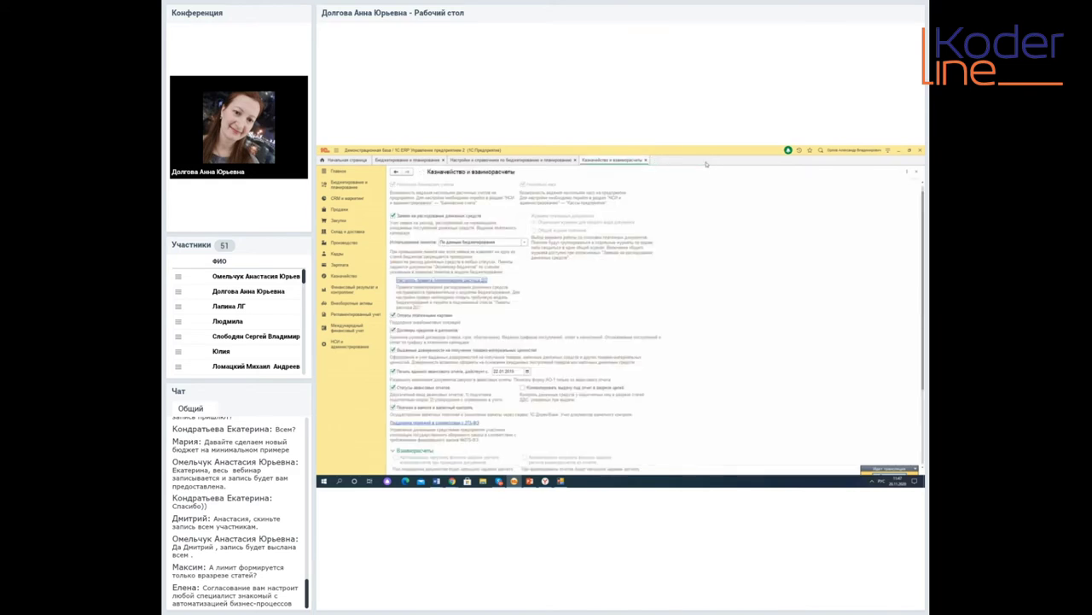
click(647, 159)
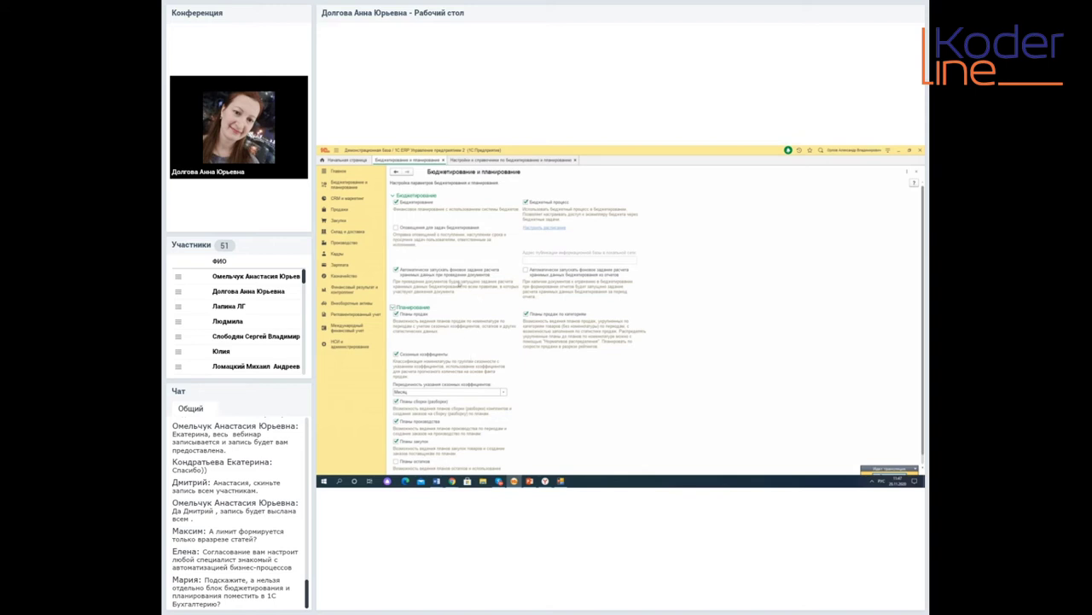
Examine the planning options in the «Бюджетирование и планирование» administration settings.
click(350, 344)
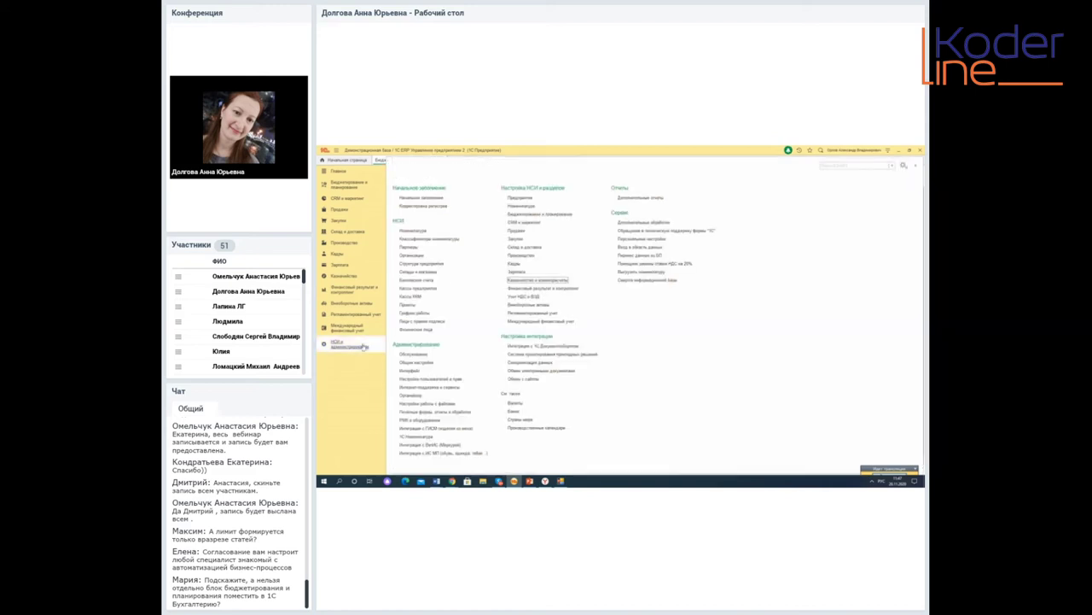
click(543, 215)
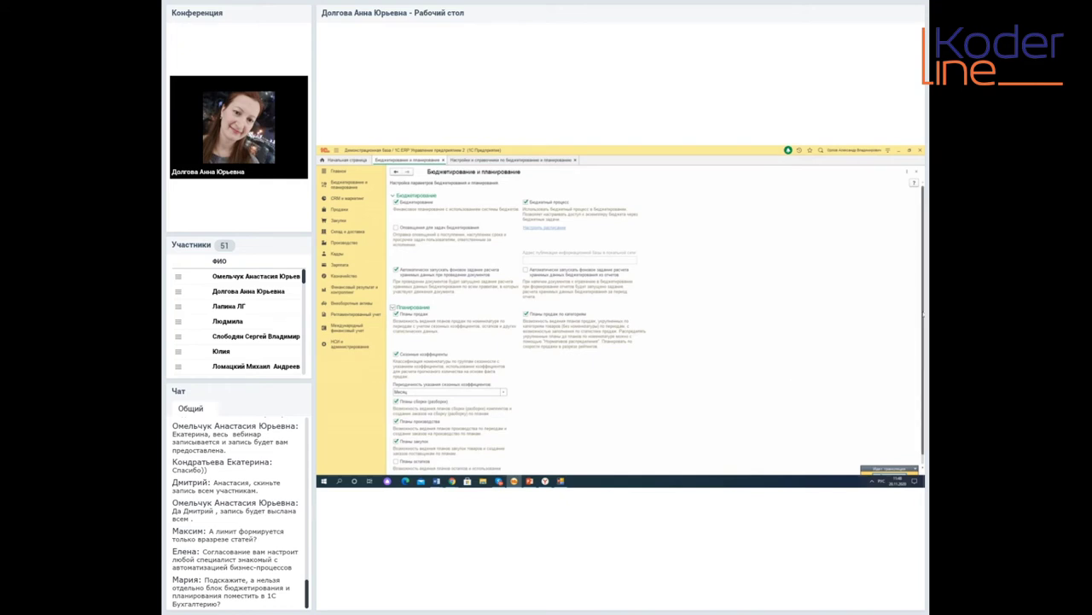
drag(922, 316, 924, 346)
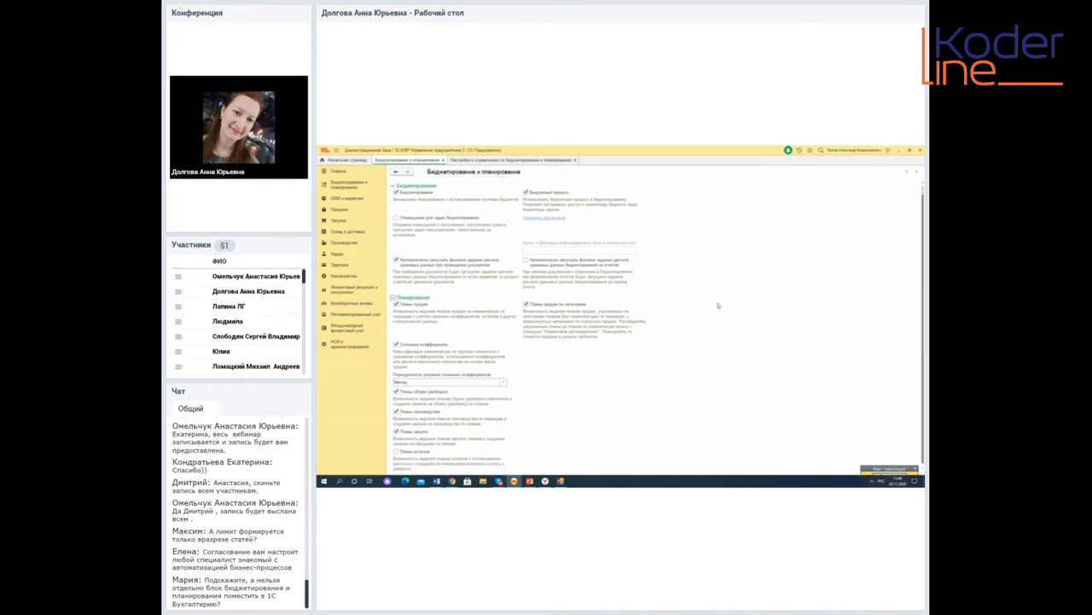
Open the goods planning scenario «План продаж стеллажей» from the inventory planning directories to examine its settings.
click(362, 186)
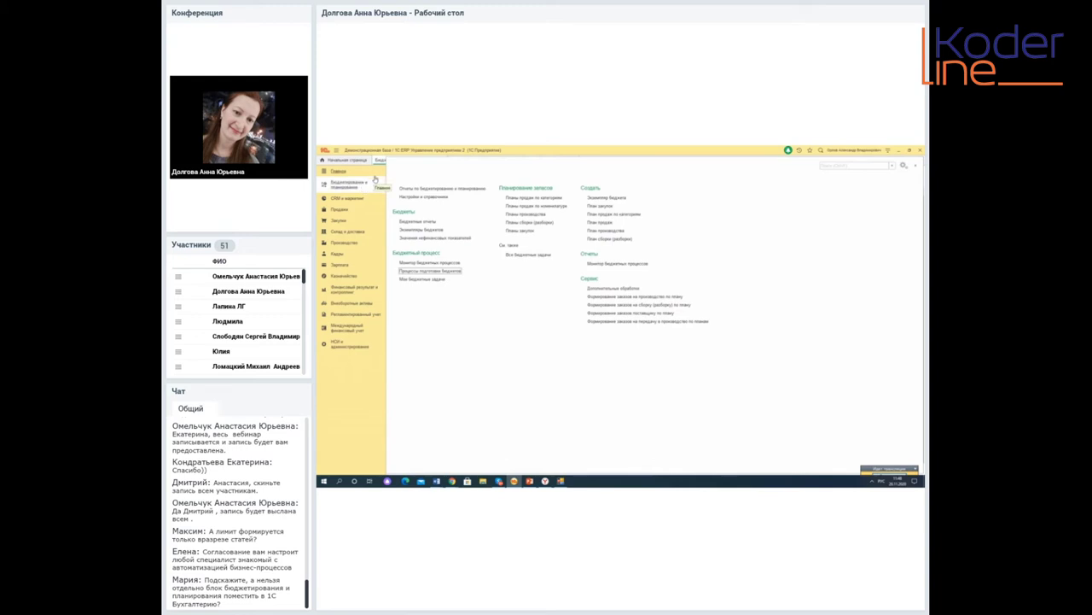
click(437, 197)
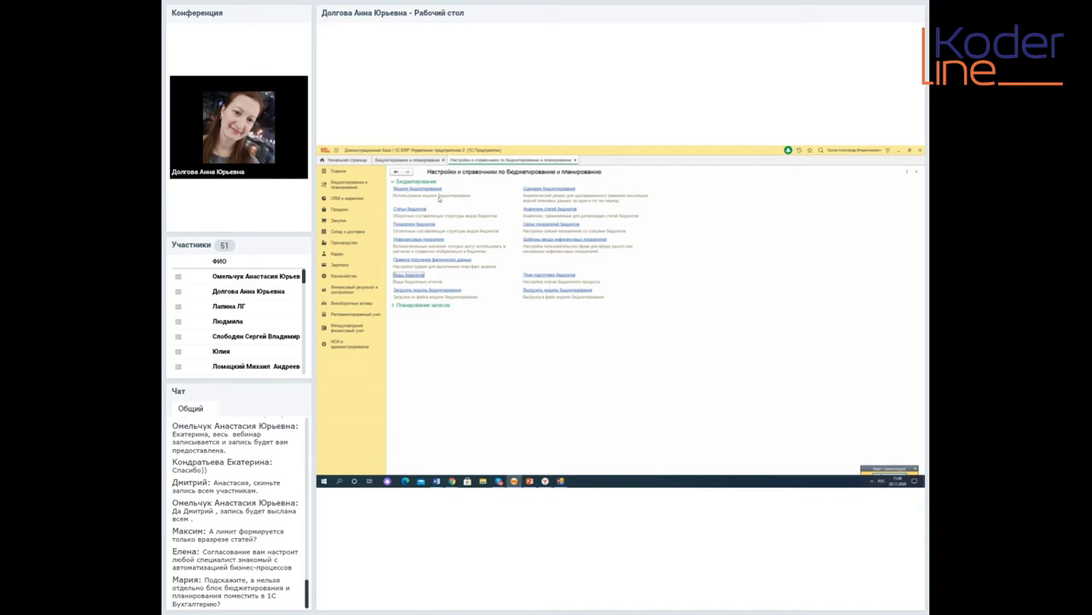
click(392, 305)
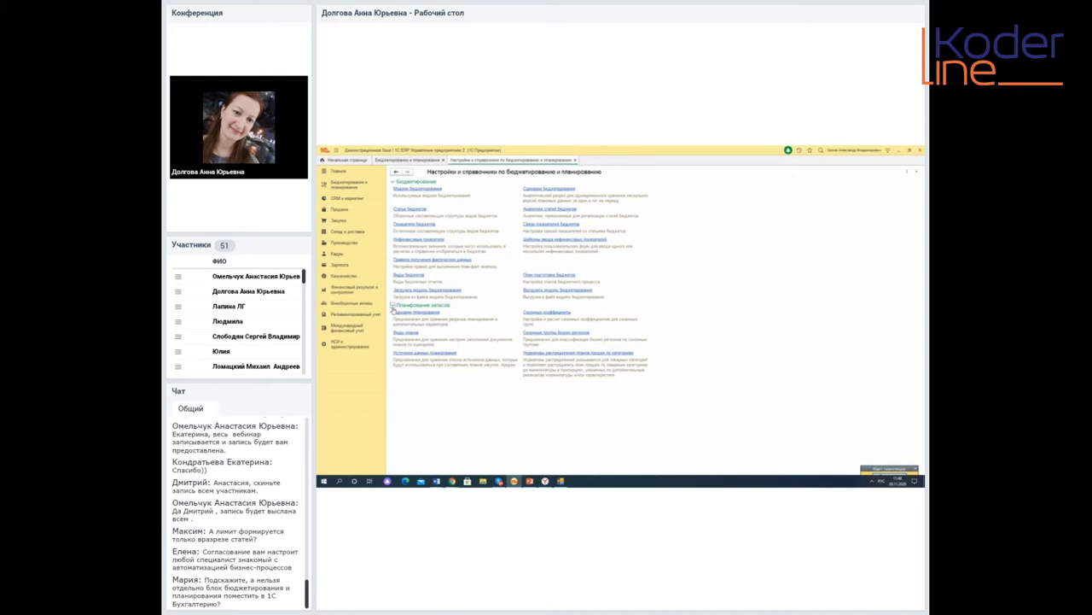
click(415, 313)
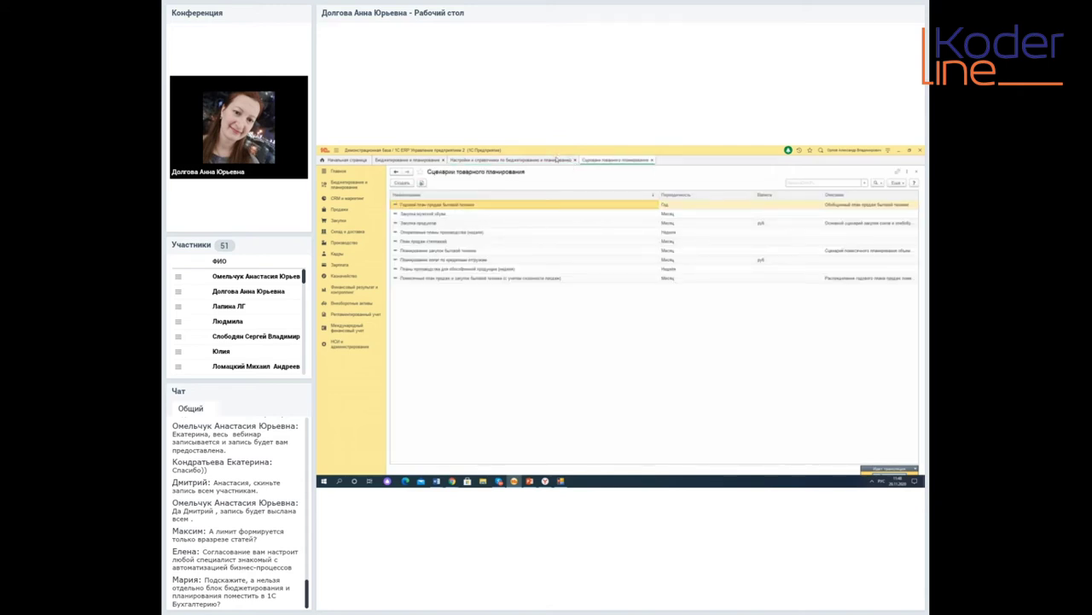
click(555, 161)
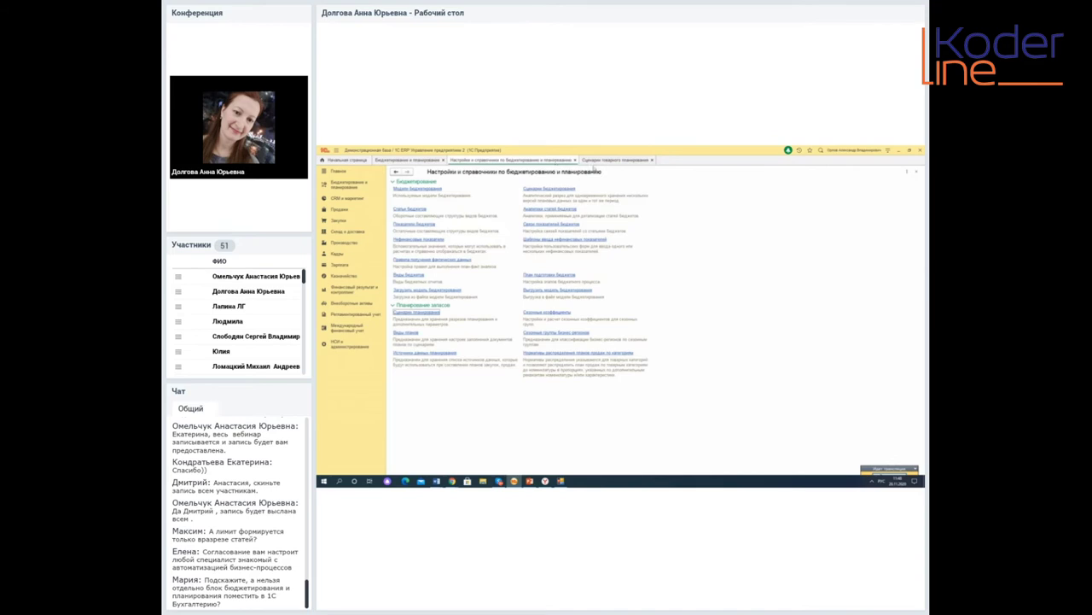
click(595, 161)
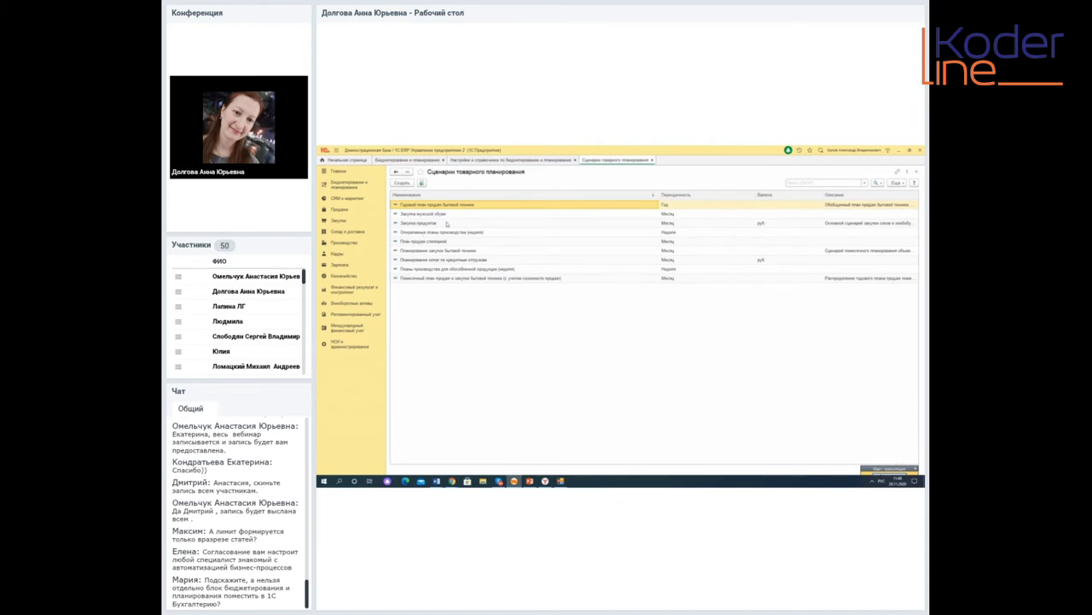
click(447, 243)
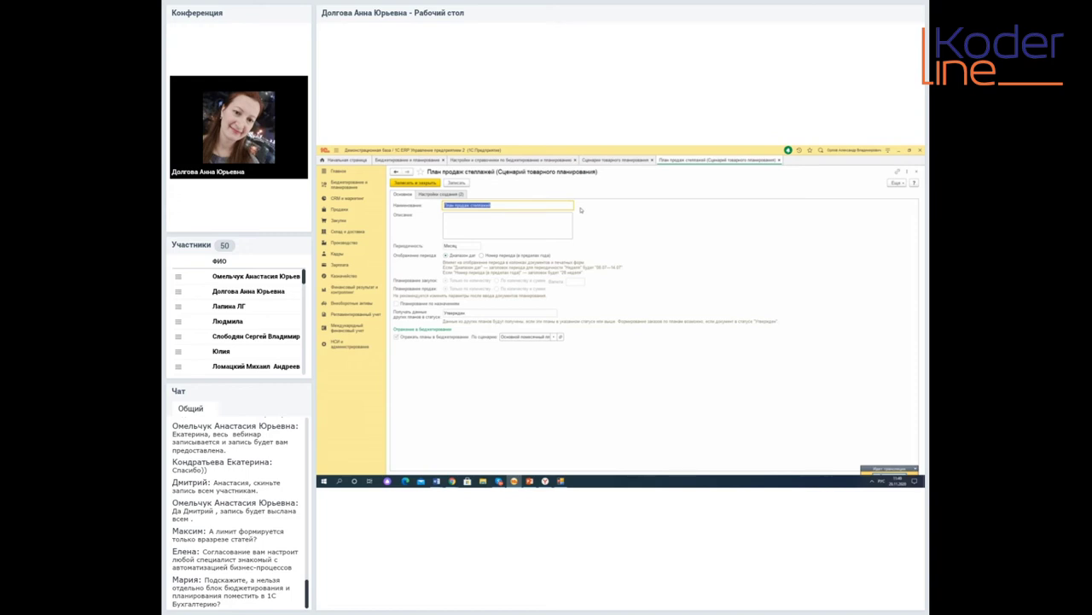
Open the budget instance «Бюджет себестоимости реализации» dated 30.09.2020 and examine its budget table and main details.
click(427, 161)
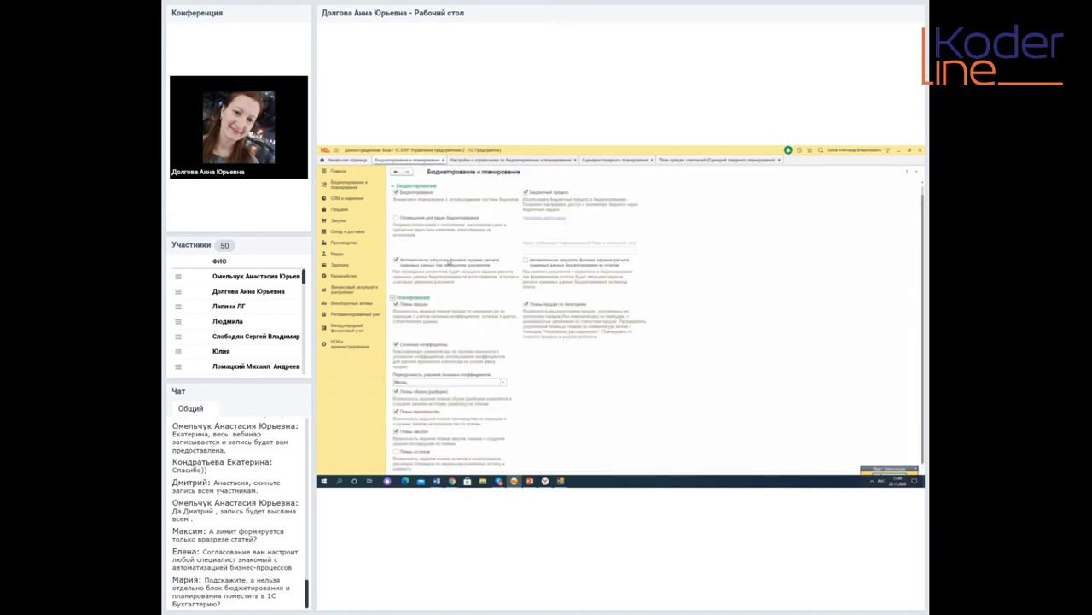
click(349, 185)
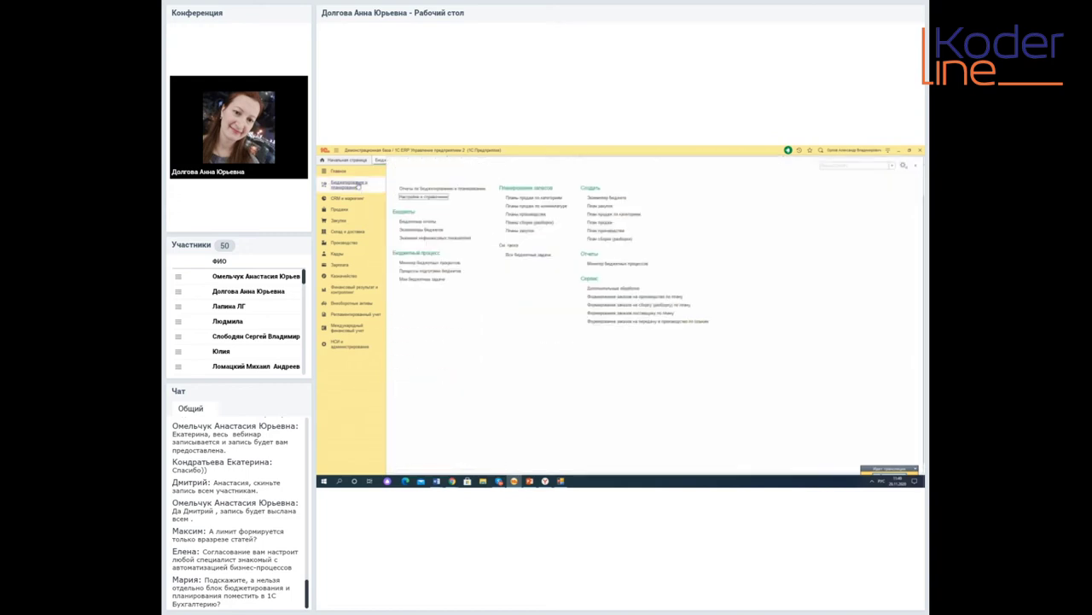
click(427, 229)
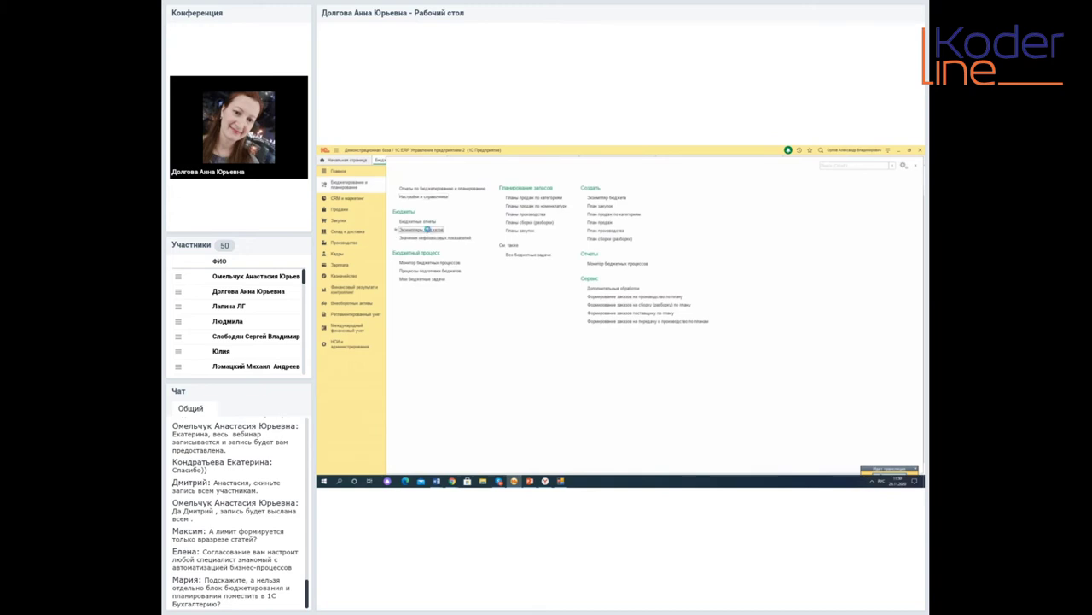
double_click(487, 449)
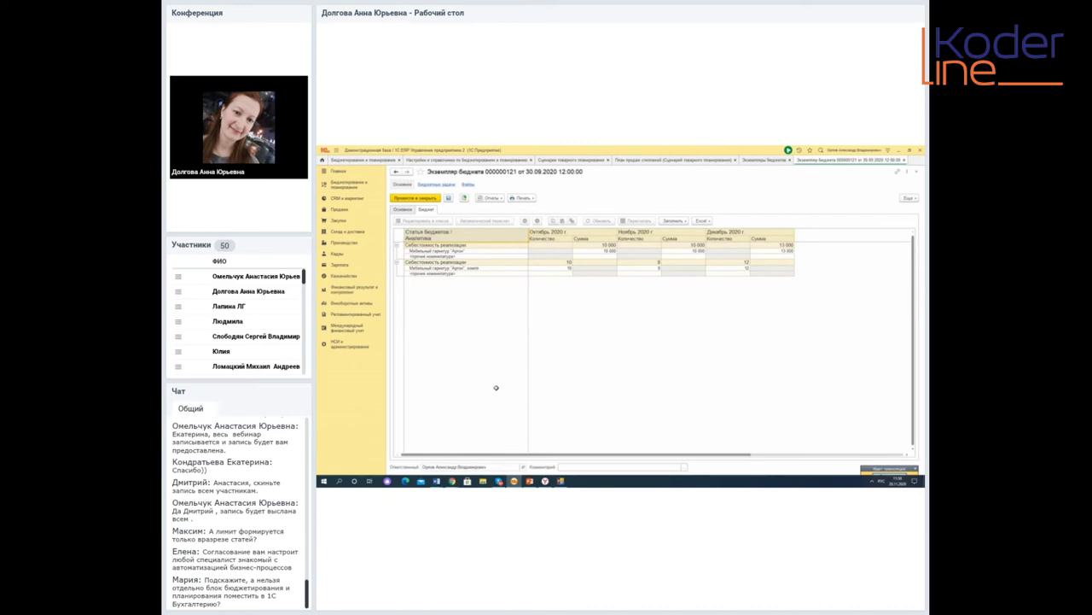
click(410, 210)
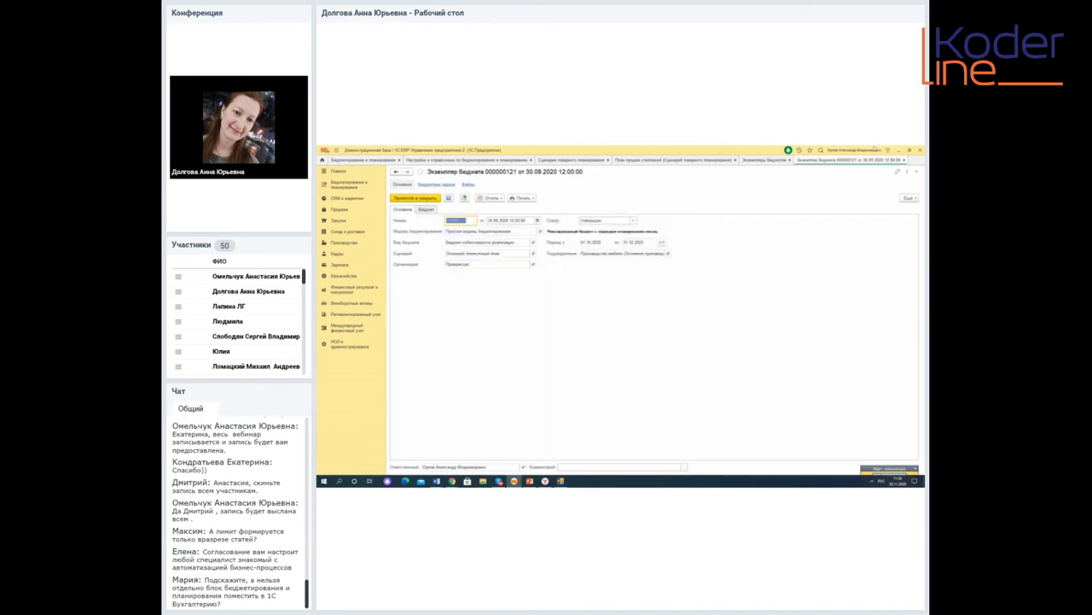
Compare the budgeting scenario chosen in the goods planning scenario «План продаж стеллажей» with the scenario of the budget instance.
click(776, 160)
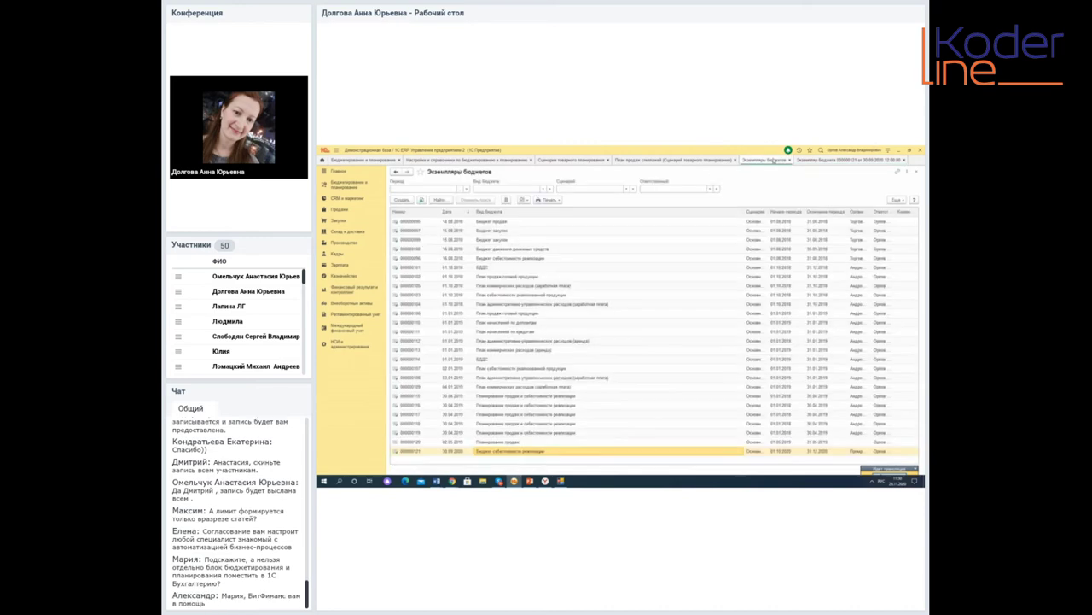
click(693, 161)
click(553, 337)
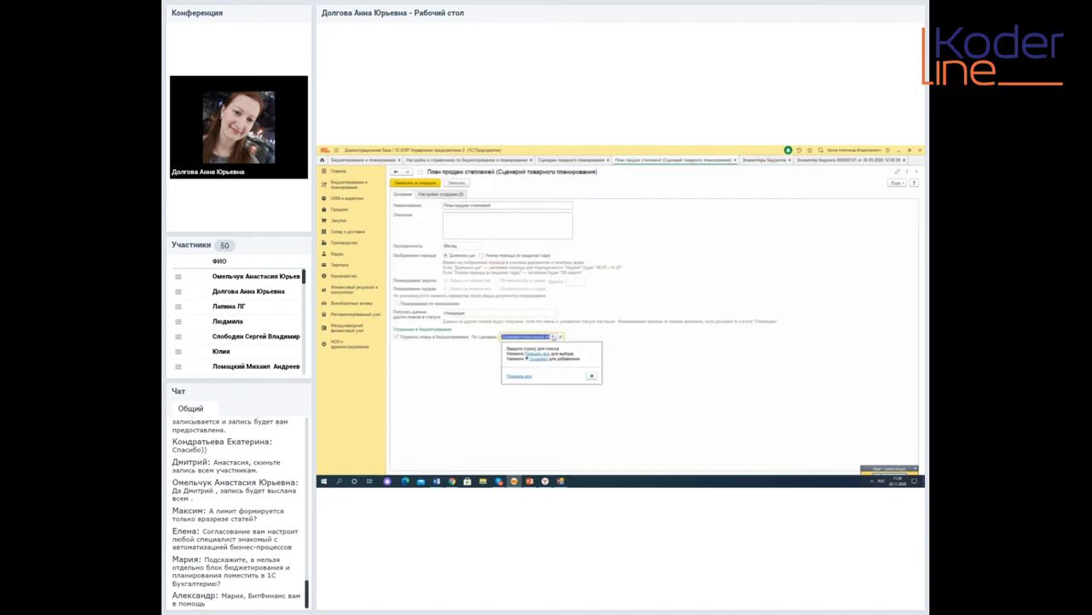
click(458, 361)
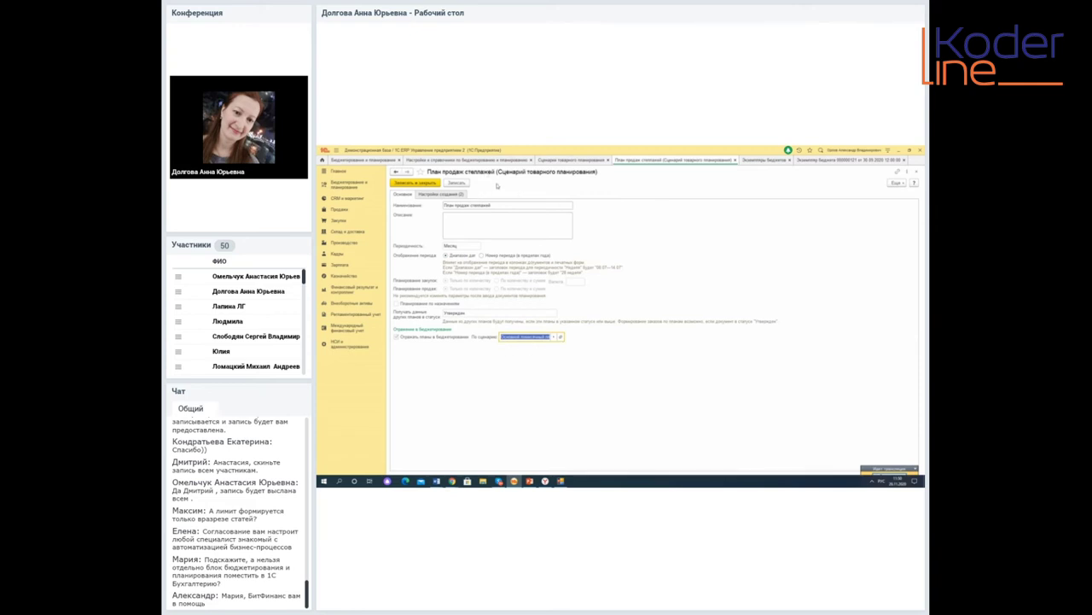
click(812, 161)
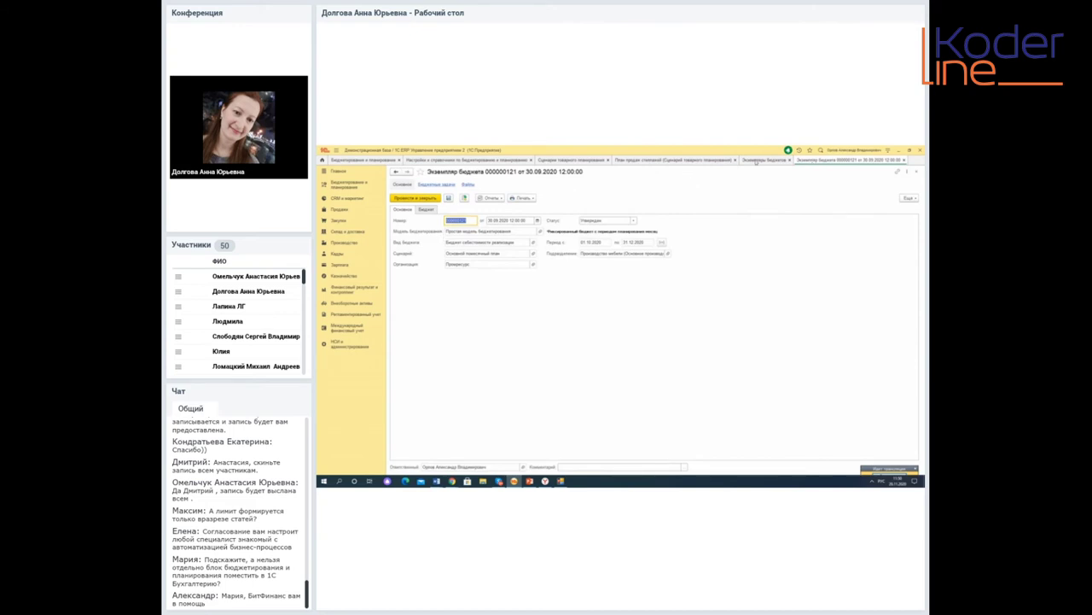
click(676, 160)
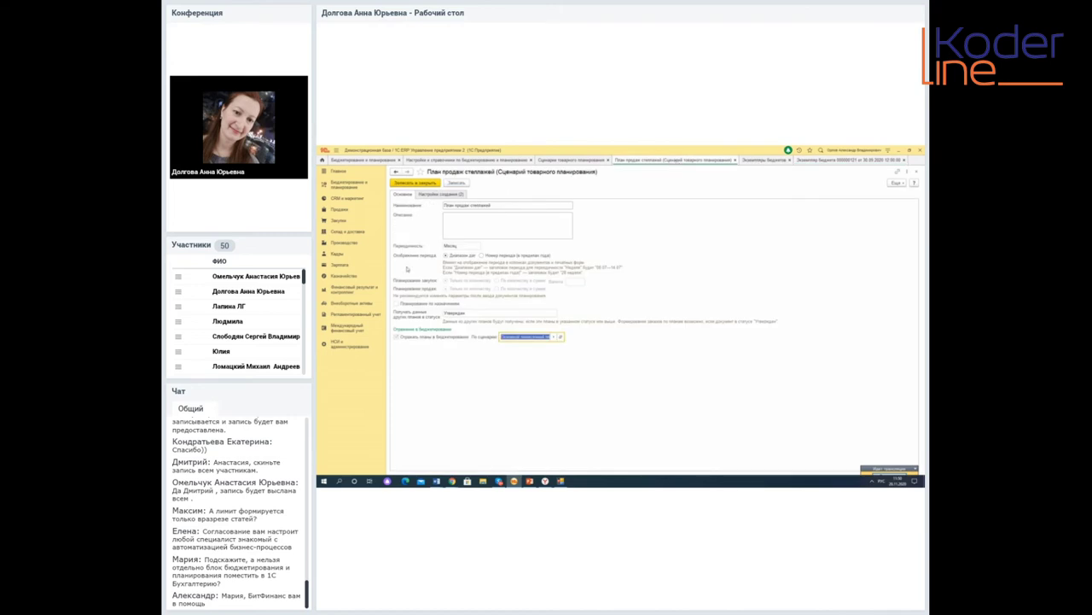
Open the plan kind «План для демонстрации работы СКД в НФП» from the creation settings for sales plans by item.
click(442, 195)
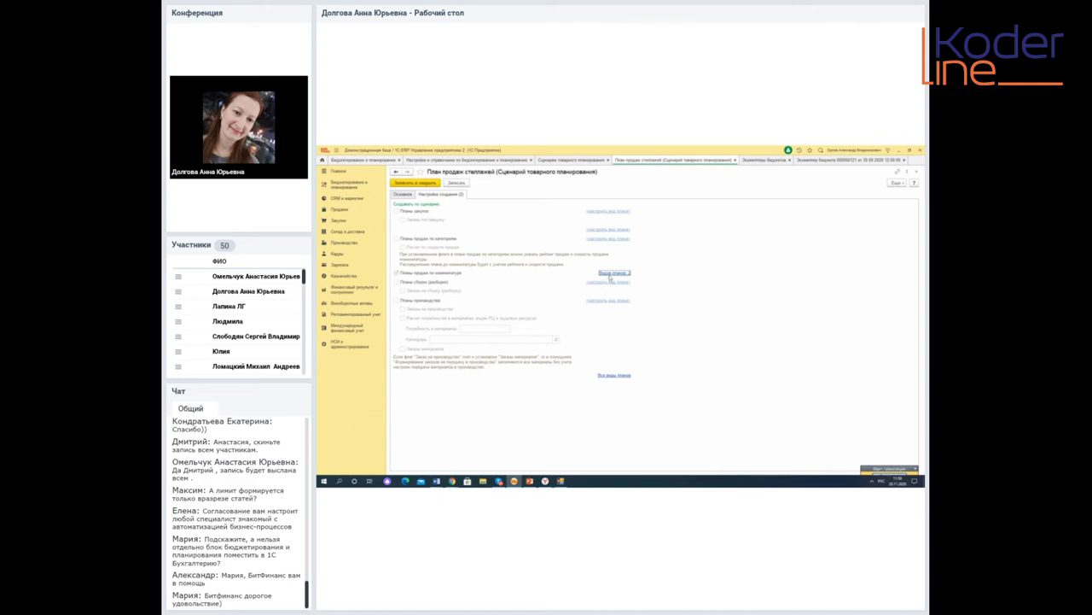
click(611, 273)
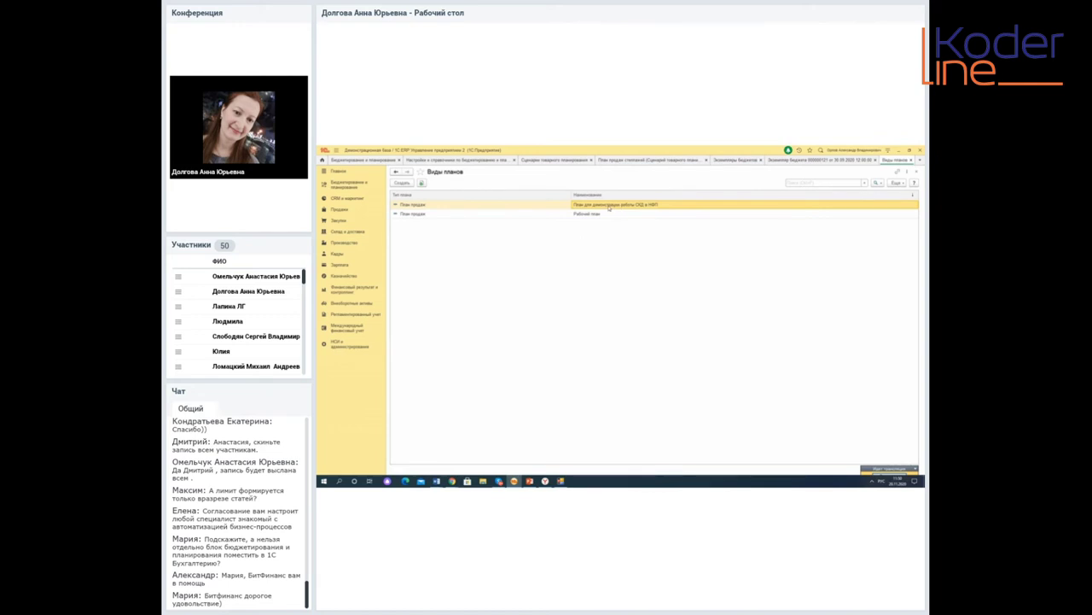
double_click(608, 207)
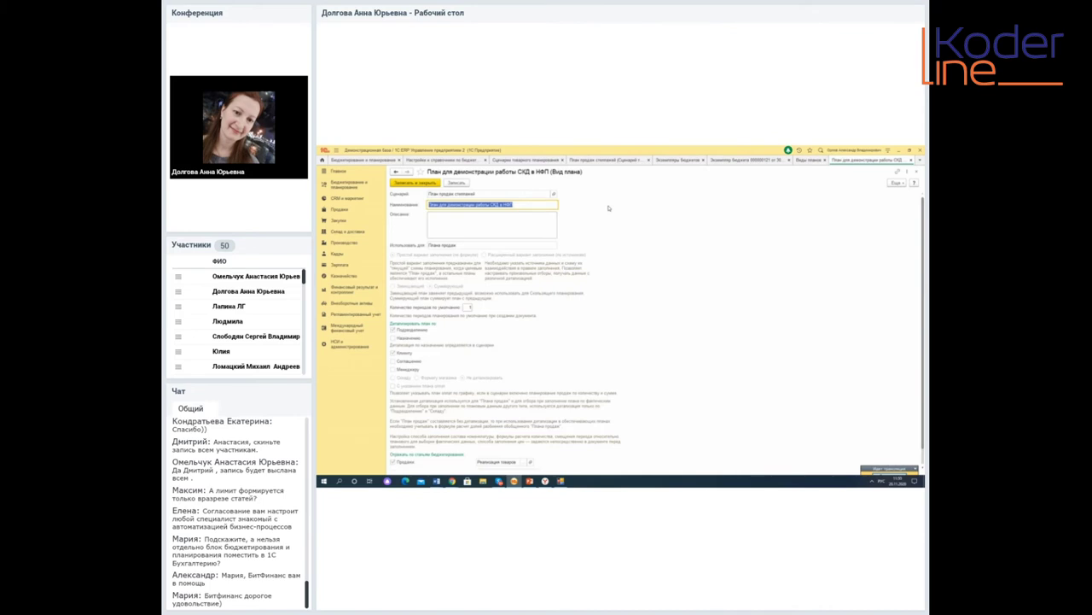
Close the budget instance and the list of budget instances.
click(762, 162)
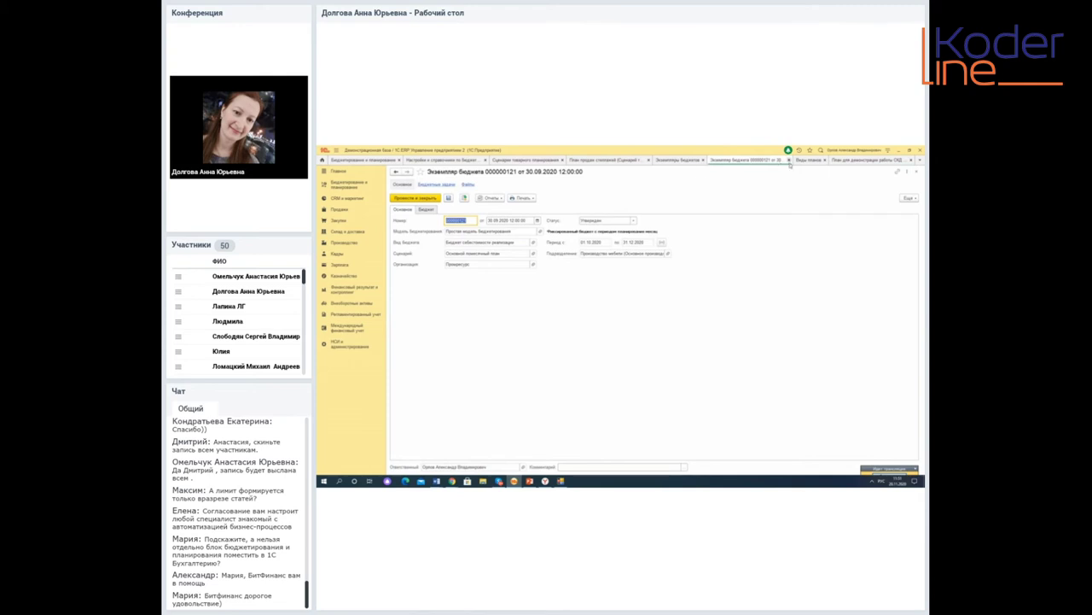
click(790, 160)
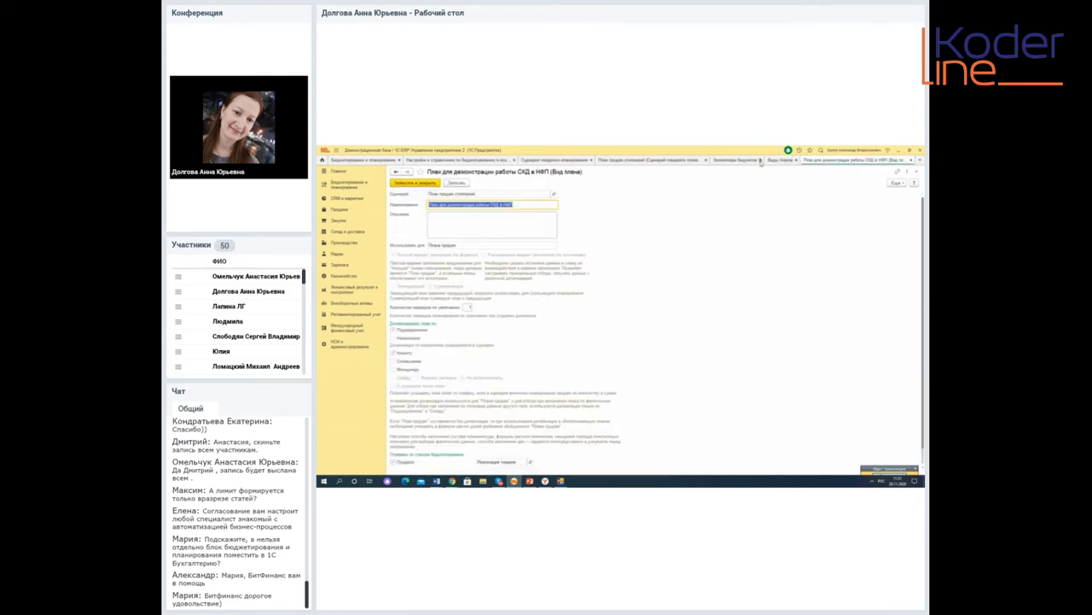
click(761, 161)
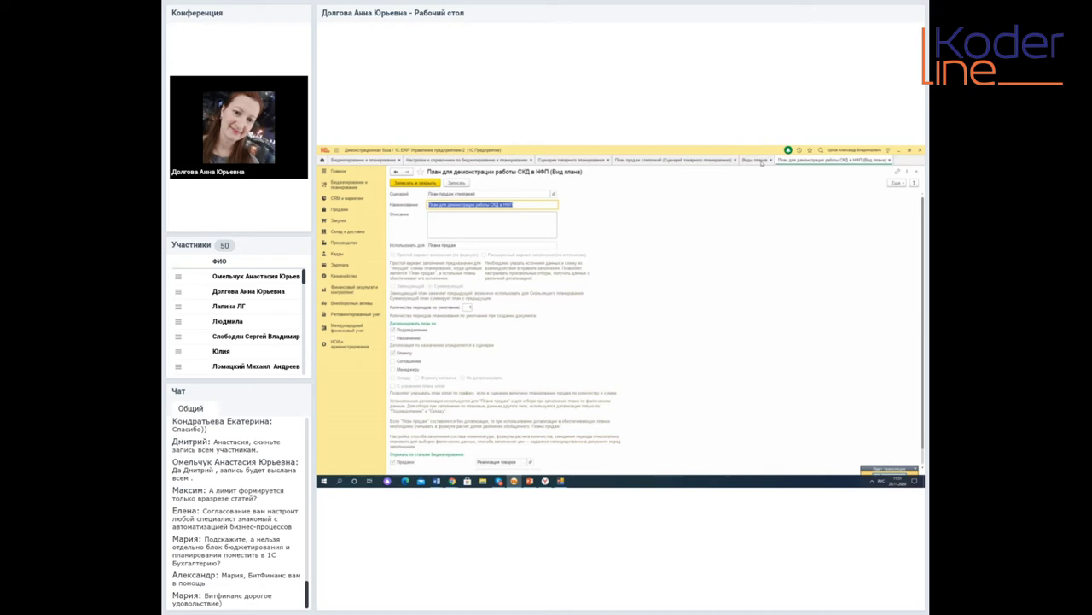
Examine the scenario's creation settings and the plan kind's detailing and budget article options, then close the plan kind, its list and the scenario.
click(703, 160)
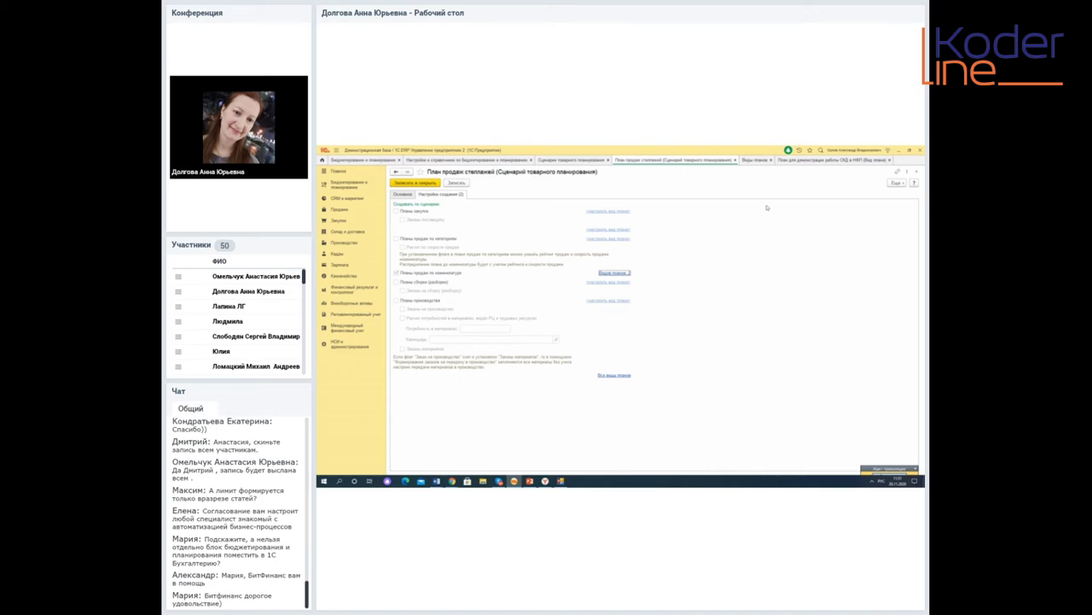
click(816, 160)
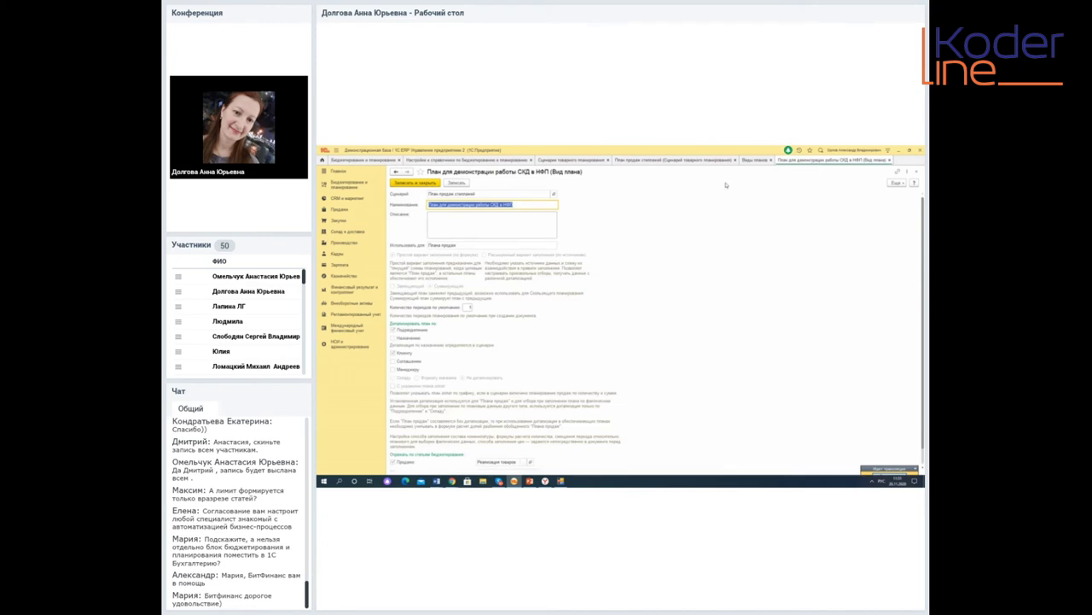
click(703, 161)
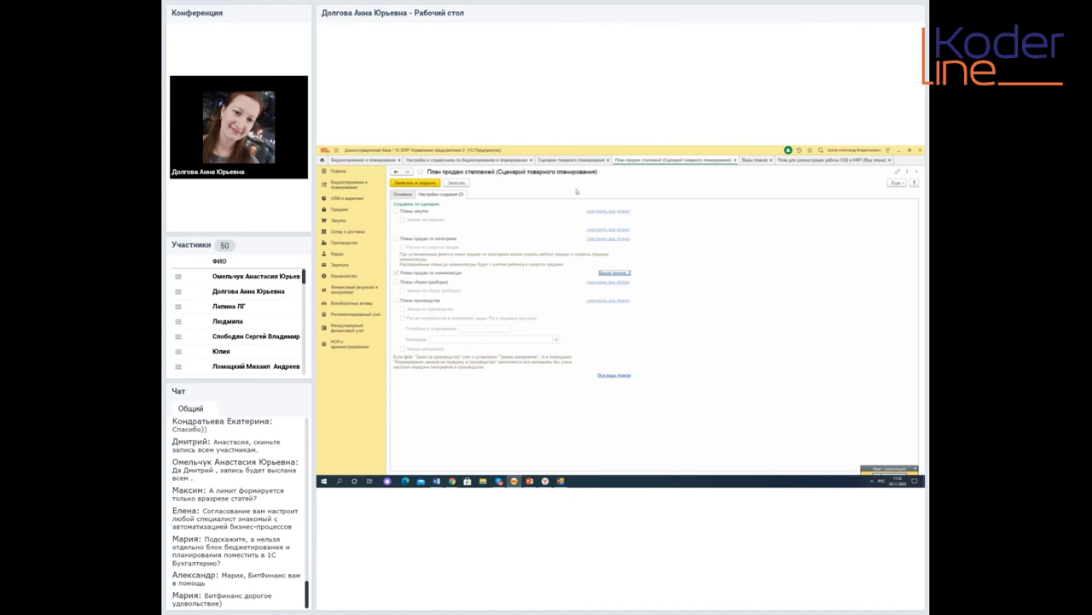
click(629, 274)
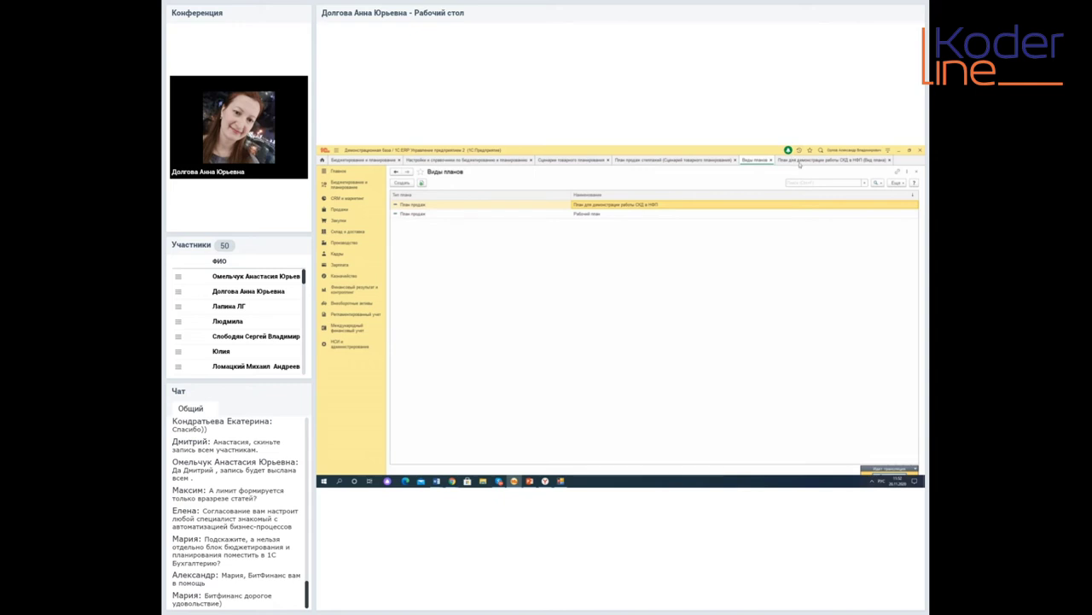
click(800, 161)
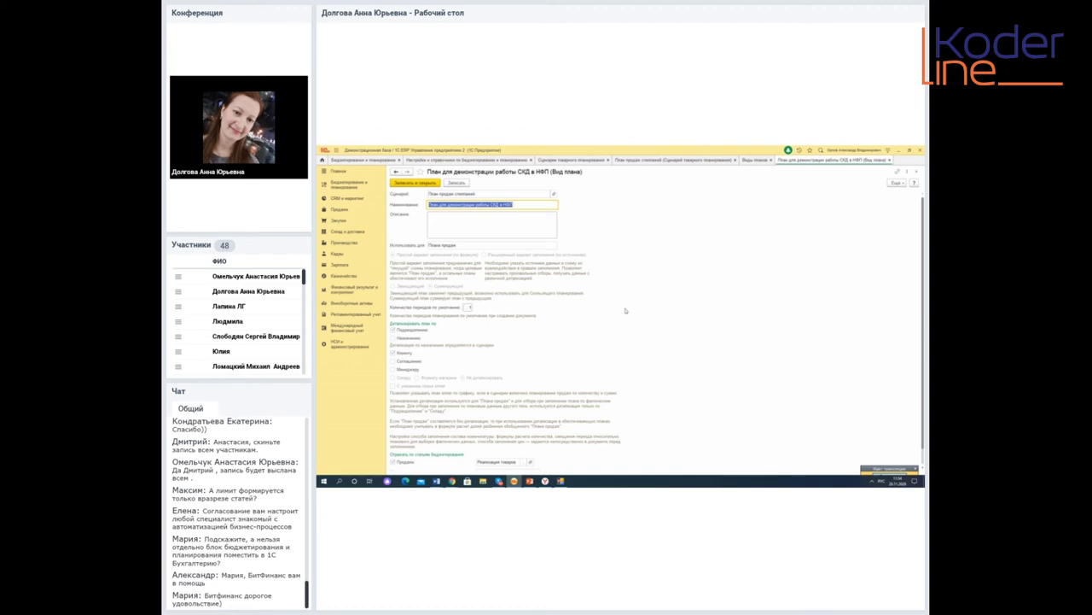
scroll(657, 330, down, 1)
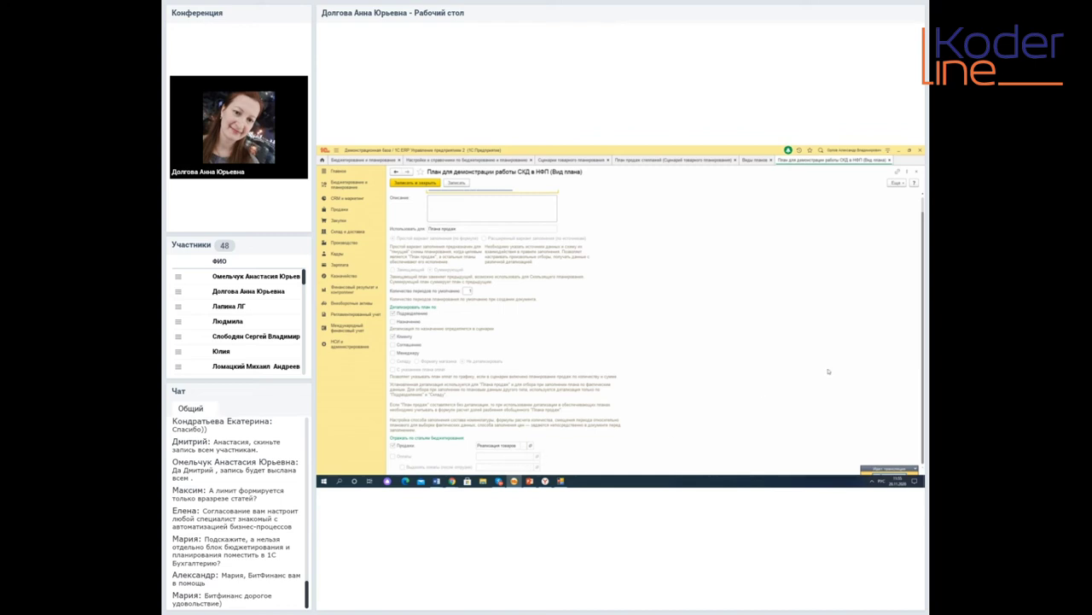
click(889, 159)
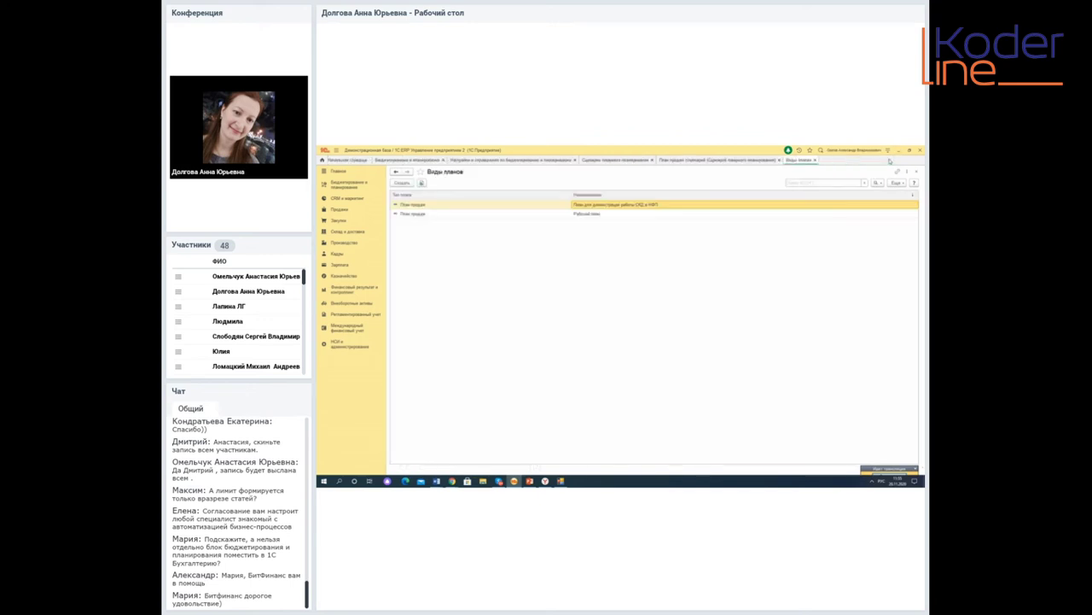
click(815, 160)
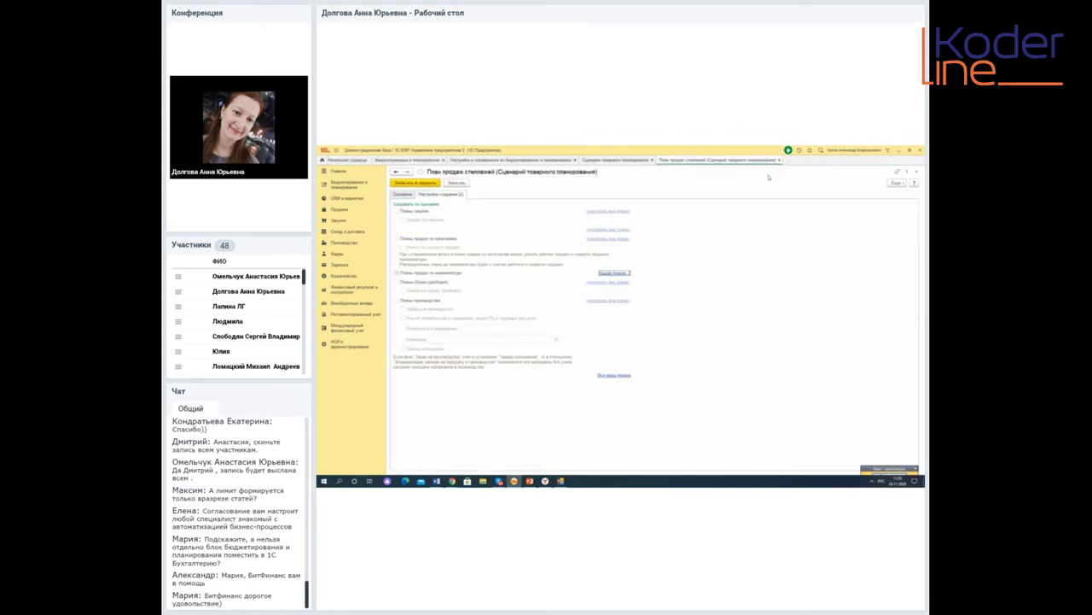
click(779, 160)
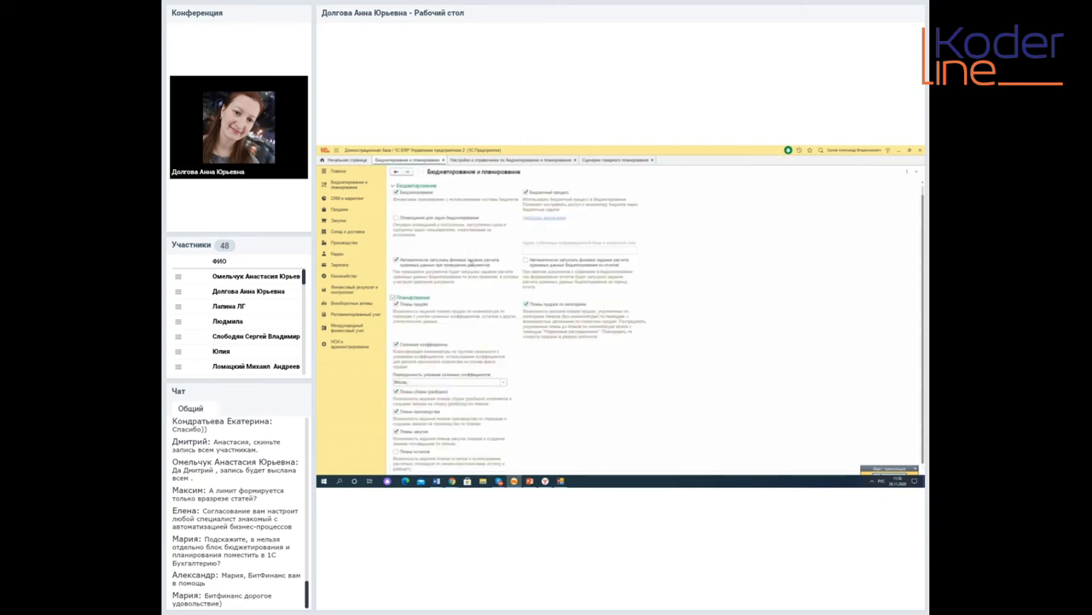
Open the planning data sources from the budgeting and planning directories and view the «Остатки» source, closing it without changes.
click(350, 186)
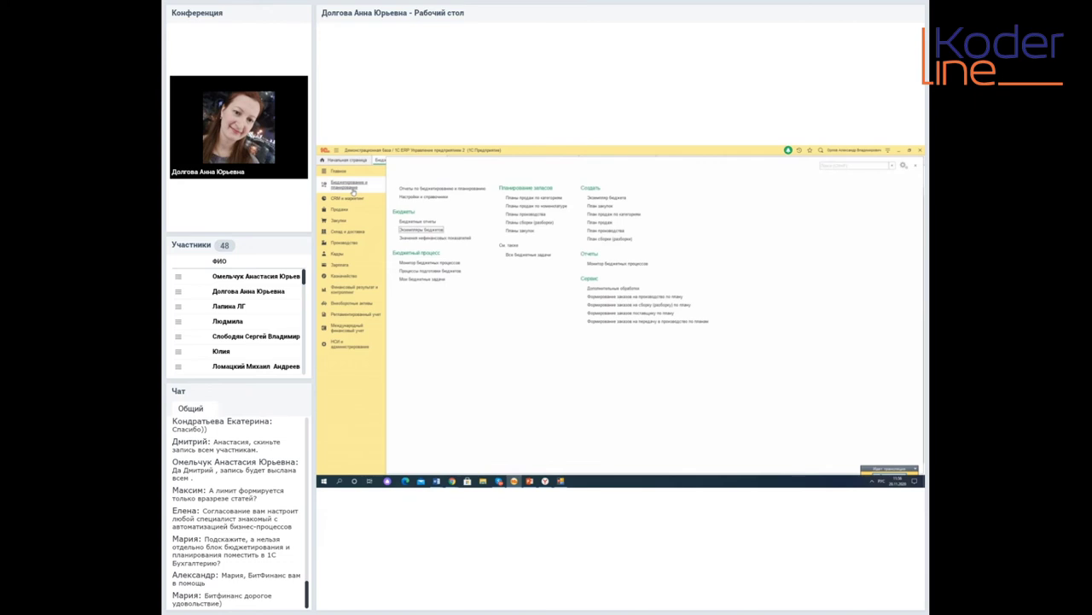
click(441, 197)
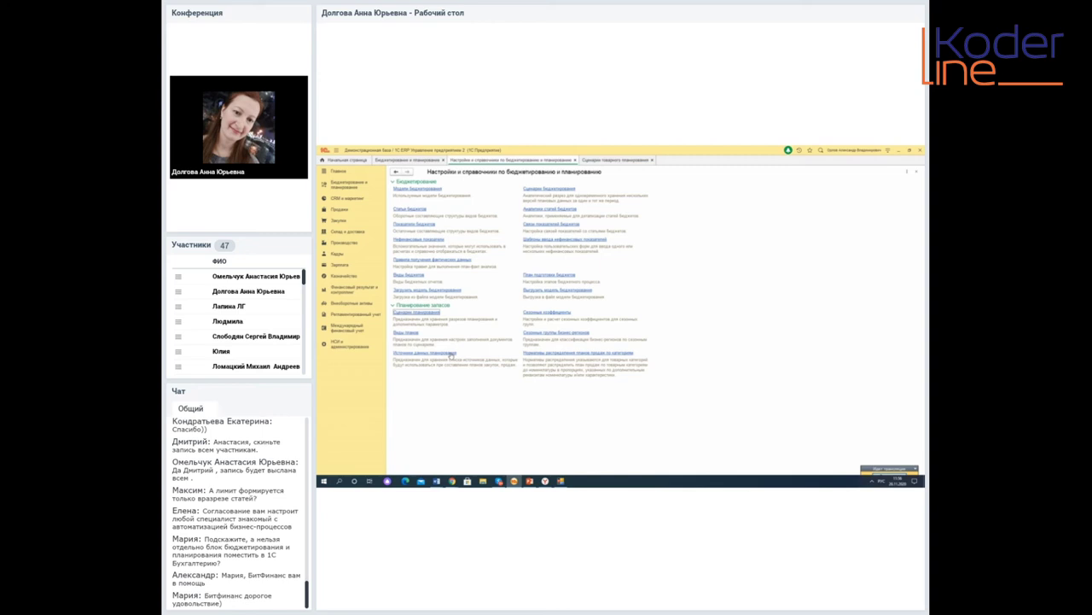
click(449, 353)
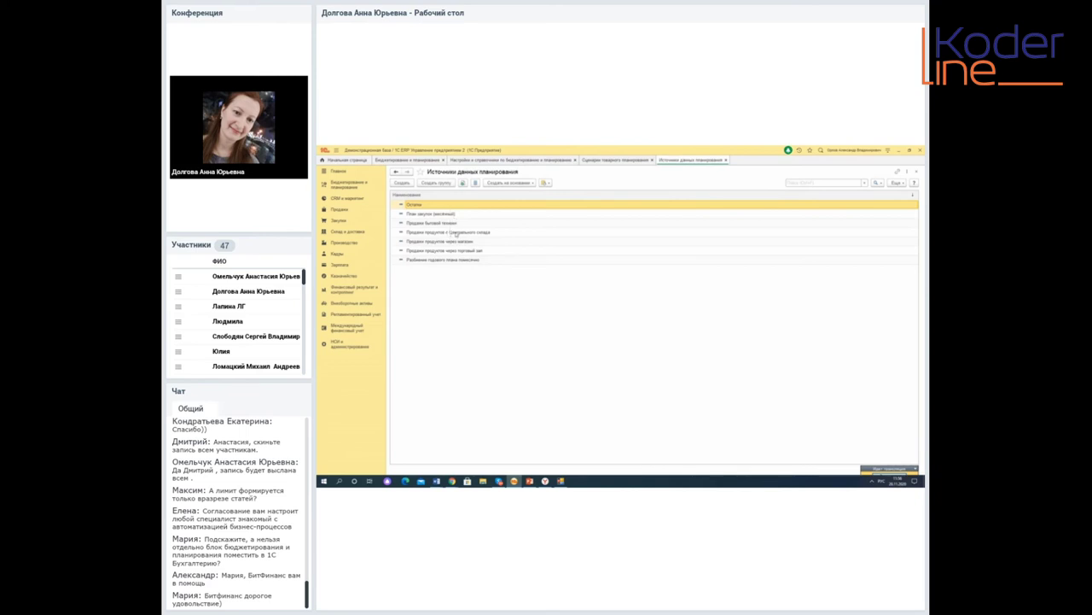
double_click(445, 205)
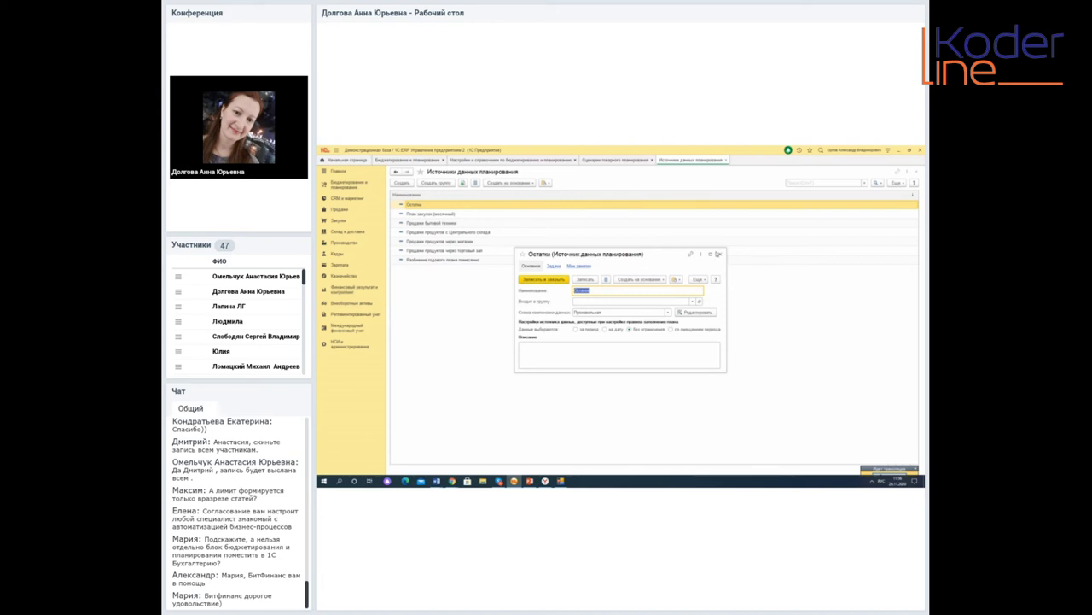
click(719, 253)
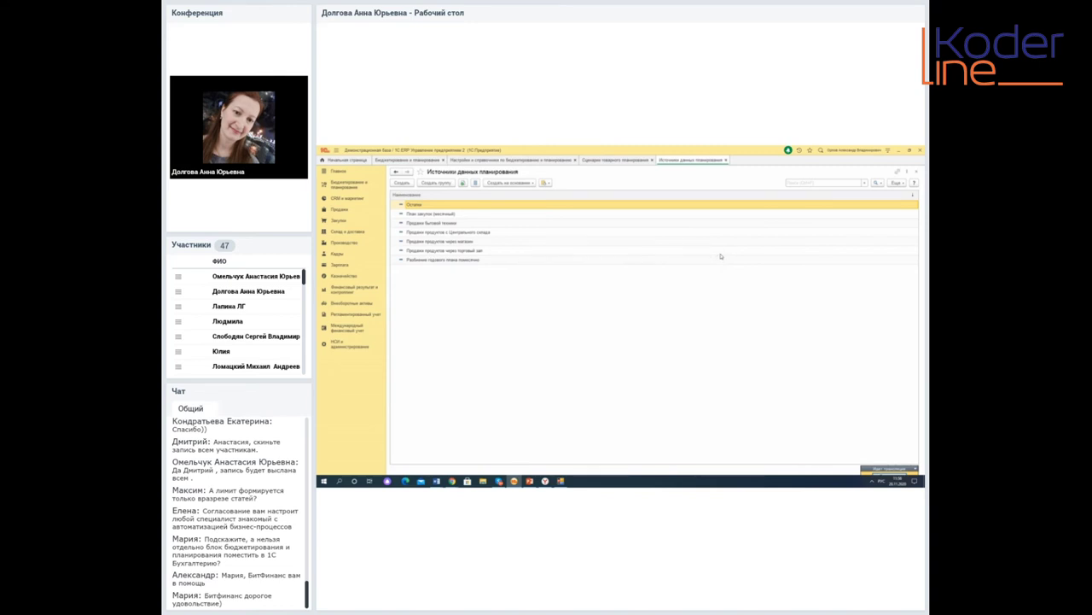
Close the data sources and all other open budgeting and planning forms, then open the «Бюджетирование и планирование» section.
click(725, 159)
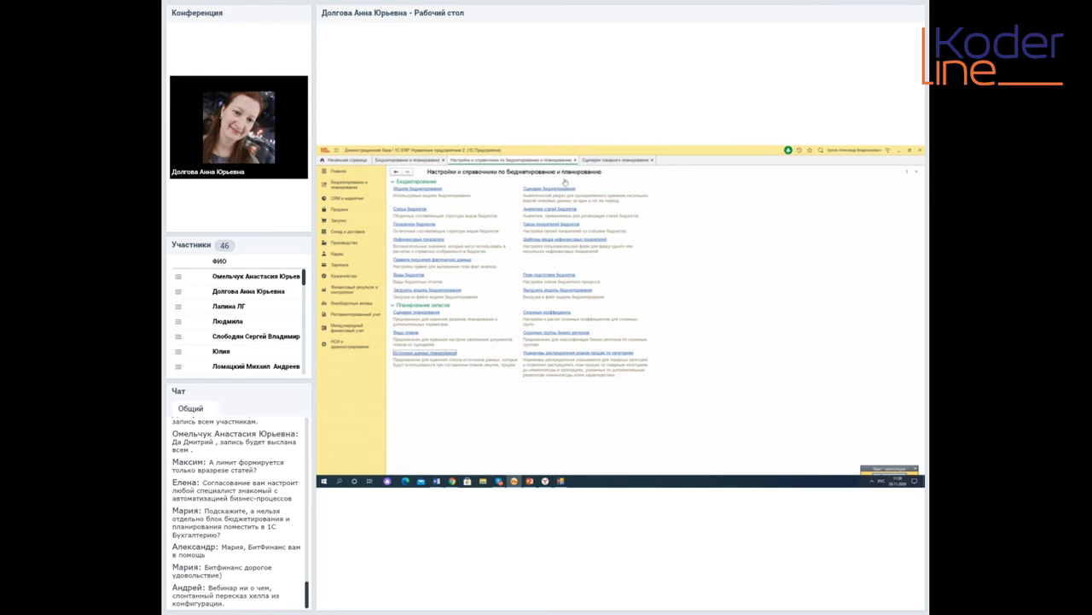
click(576, 160)
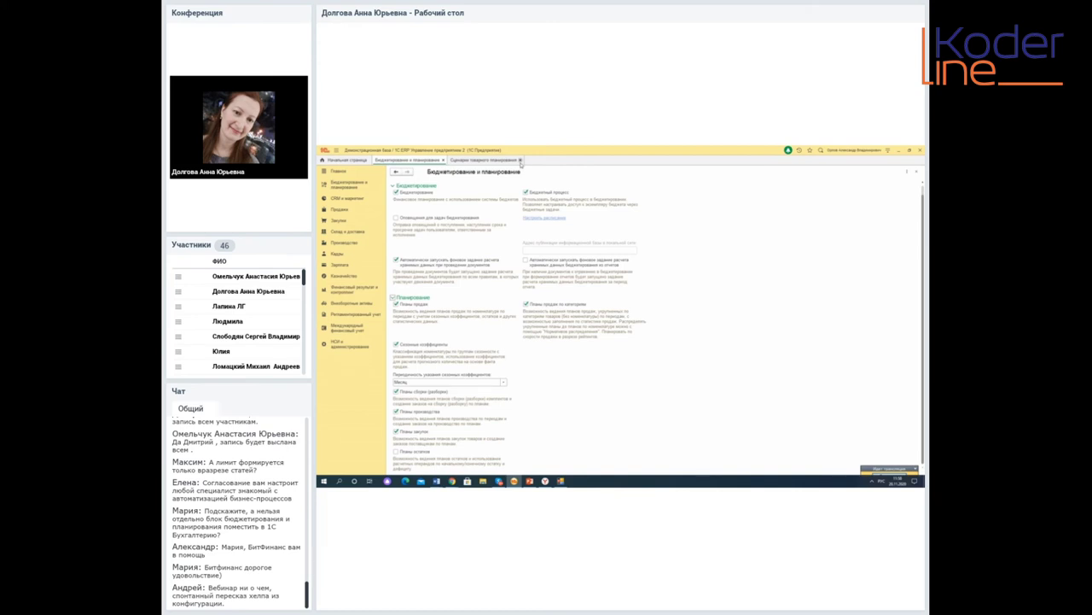
click(519, 160)
click(484, 160)
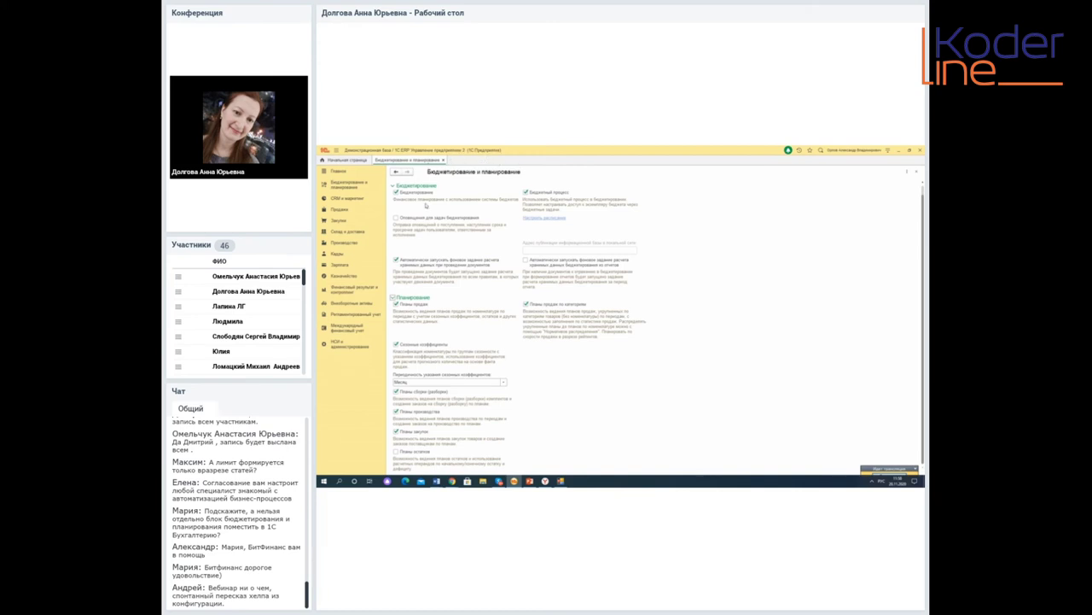
click(444, 160)
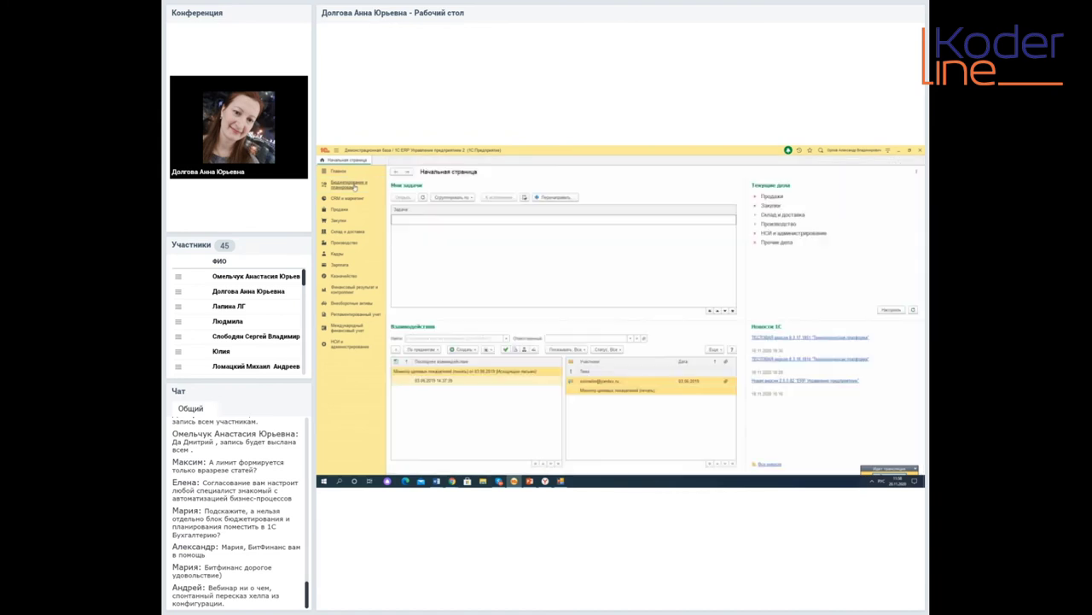
click(354, 184)
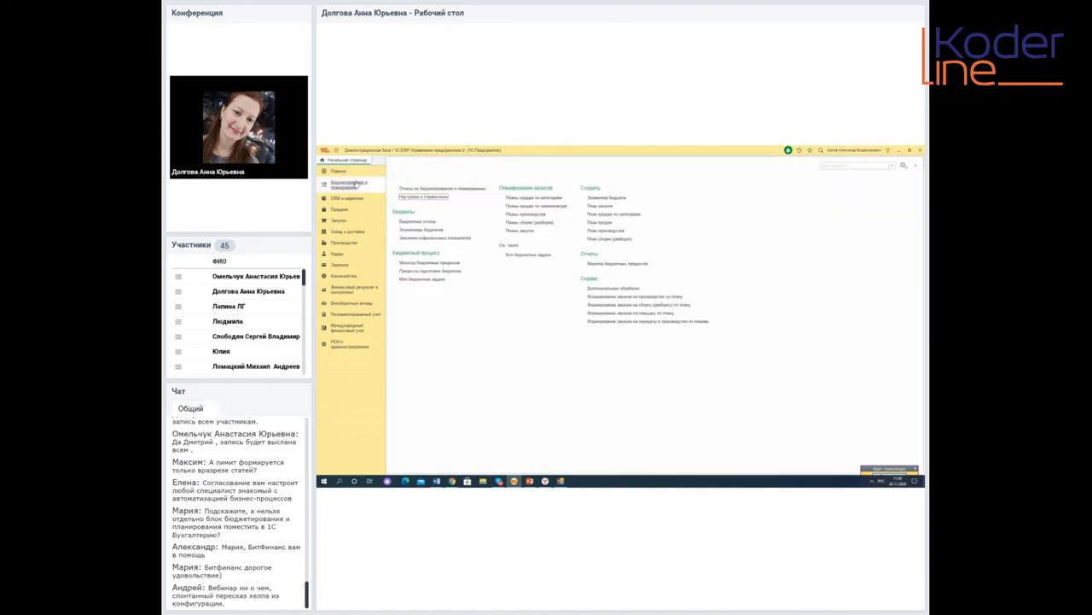
Open the «Планы продаж по номенклатуре» list and turn off «Только актуальные» so all plans are shown.
click(437, 197)
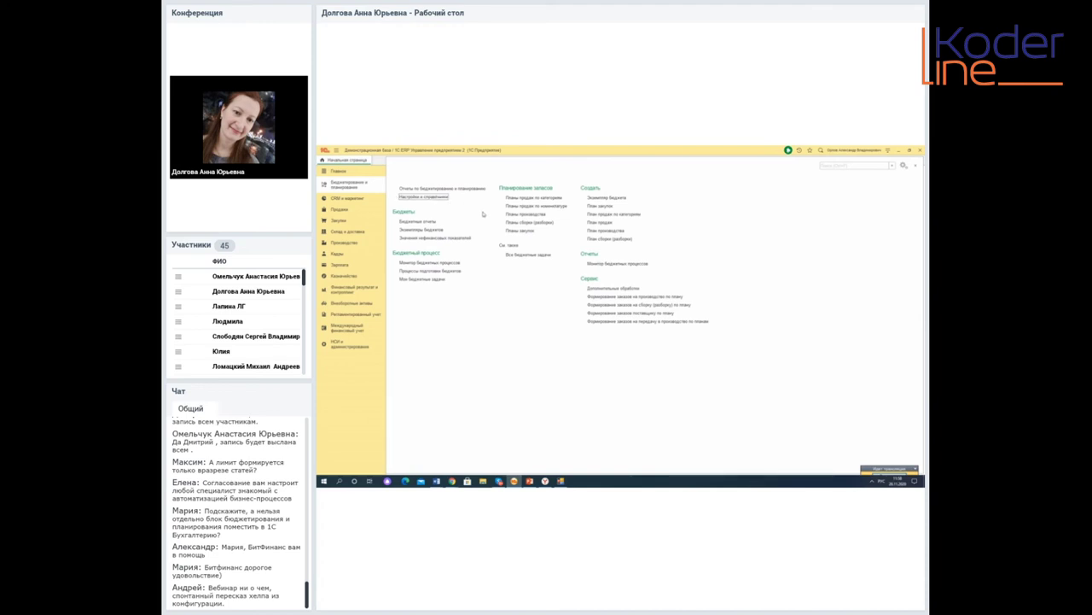
click(533, 197)
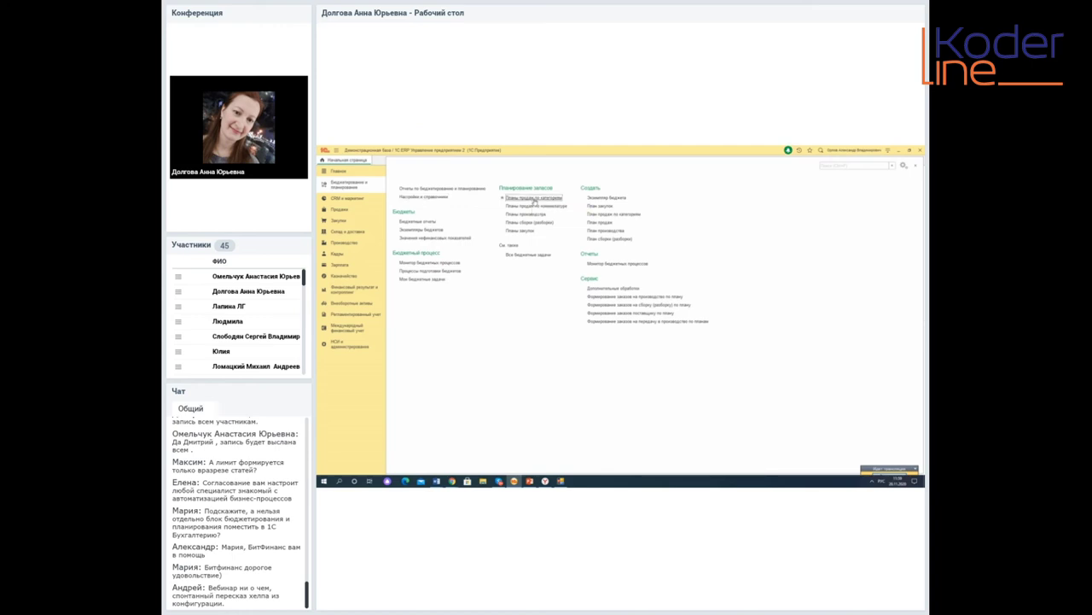
click(537, 206)
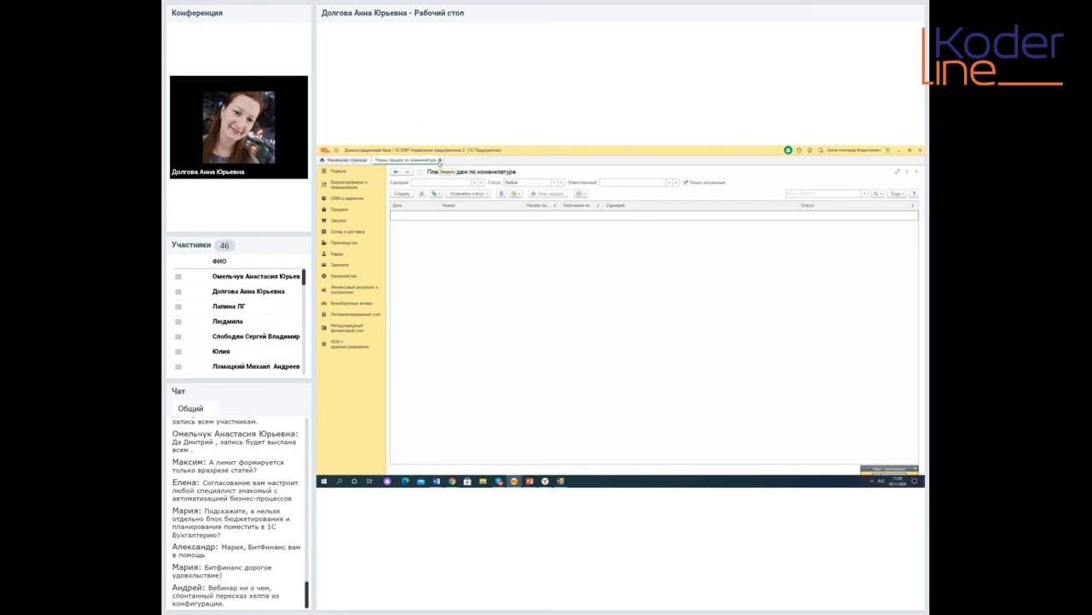
click(440, 160)
click(350, 184)
click(686, 182)
click(687, 182)
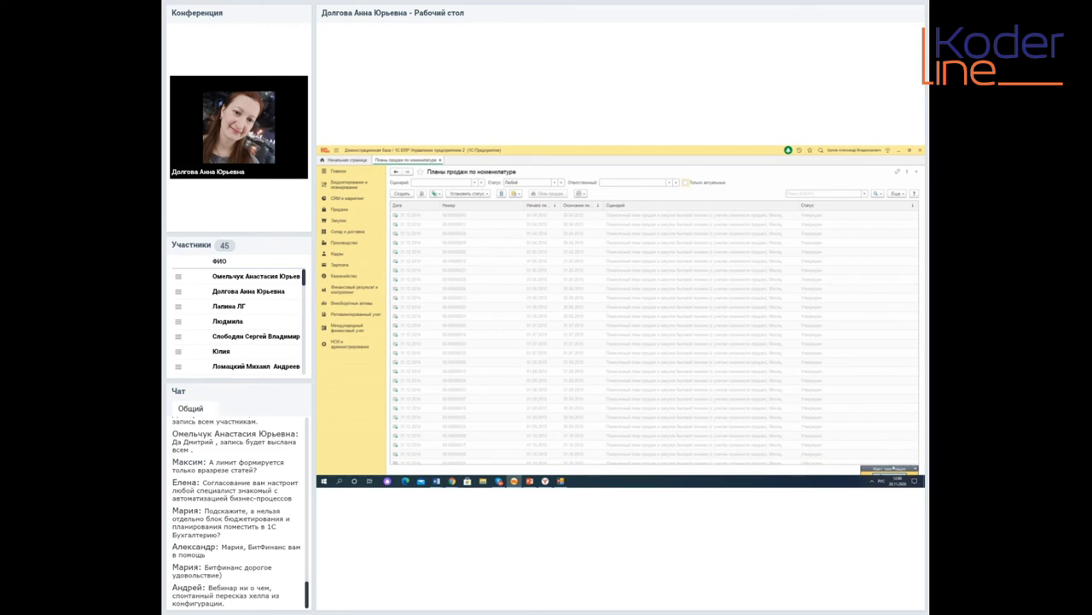
Open a June 2015 sales plan, view its status options, main details and goods, then close it without changes.
double_click(452, 306)
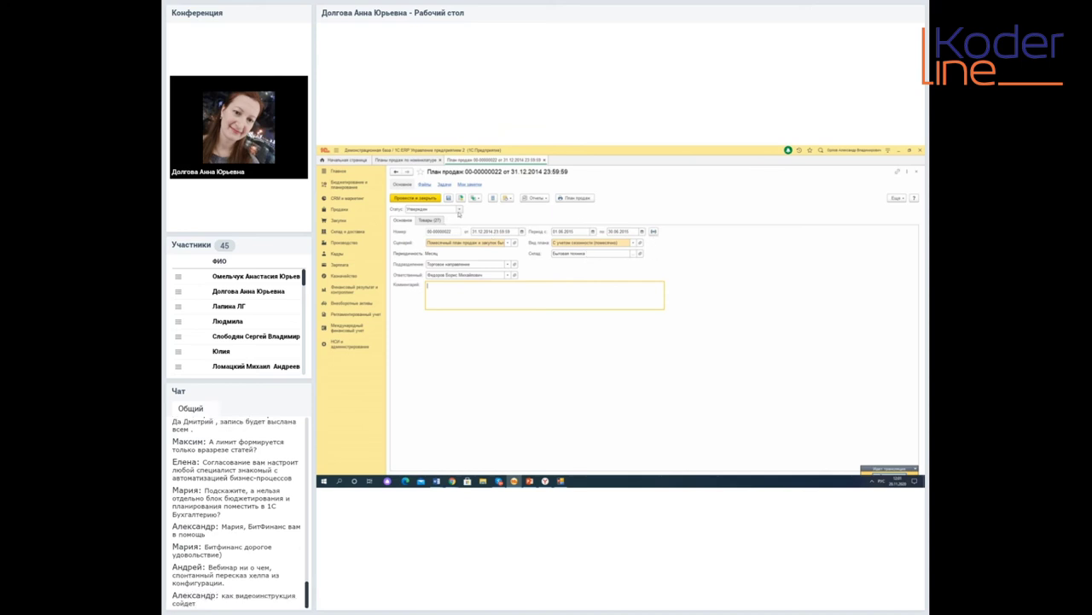
click(459, 210)
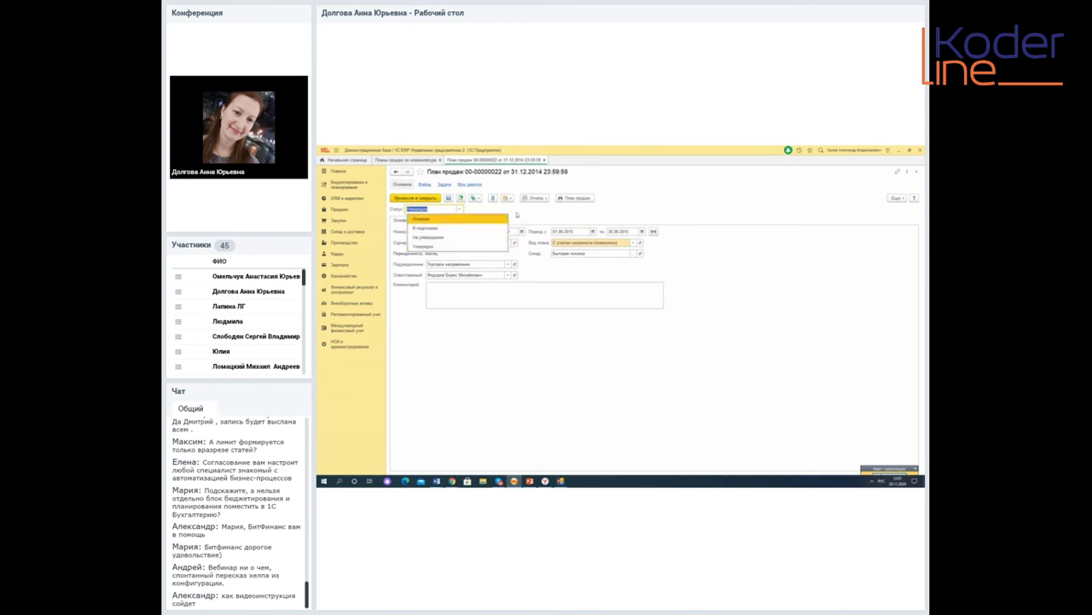
click(513, 220)
click(435, 220)
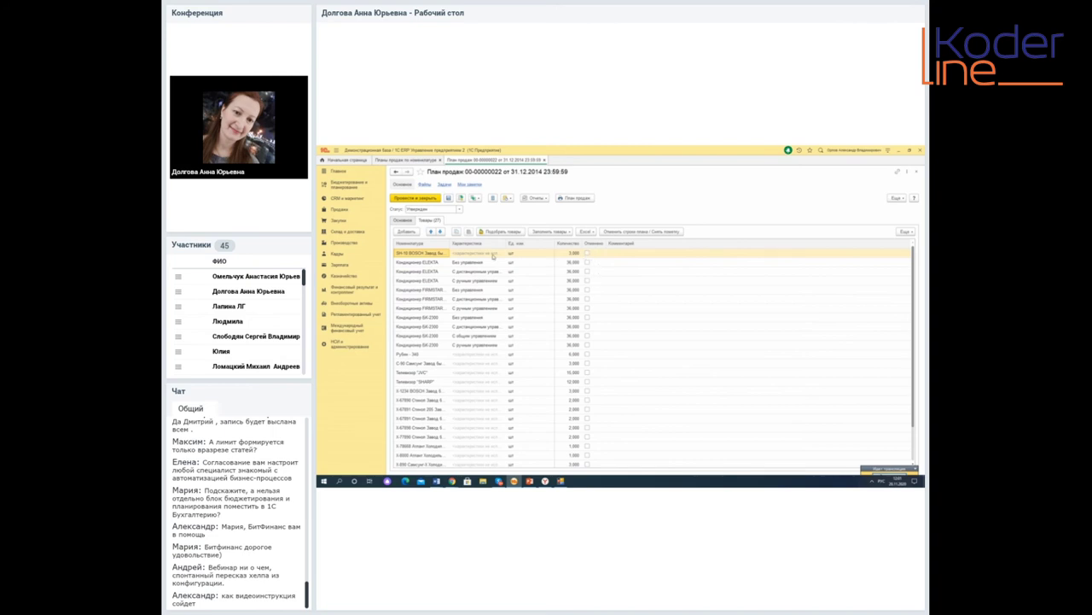
click(403, 221)
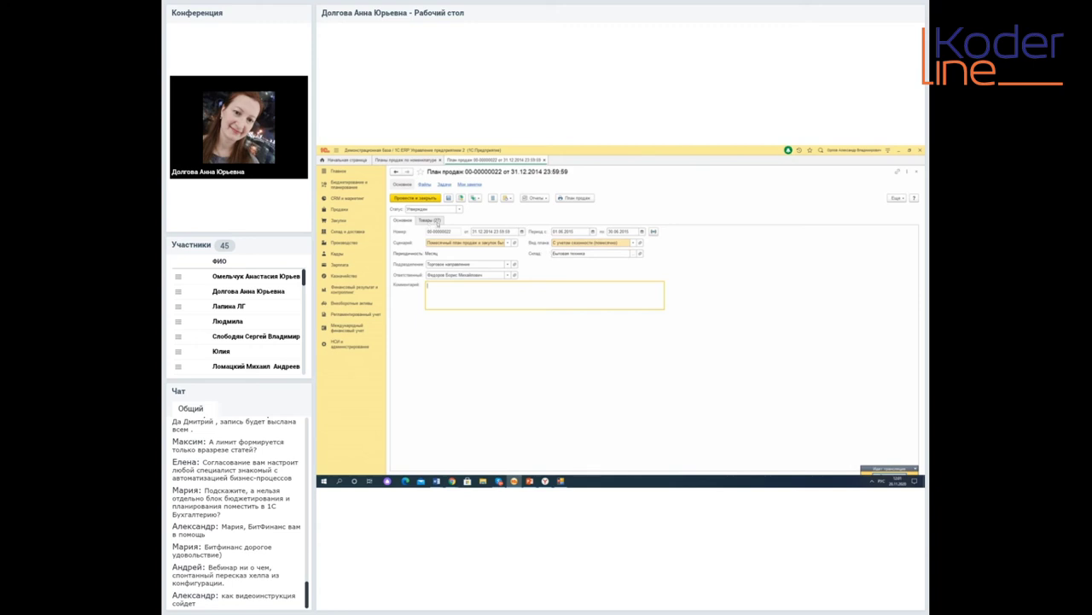
click(543, 160)
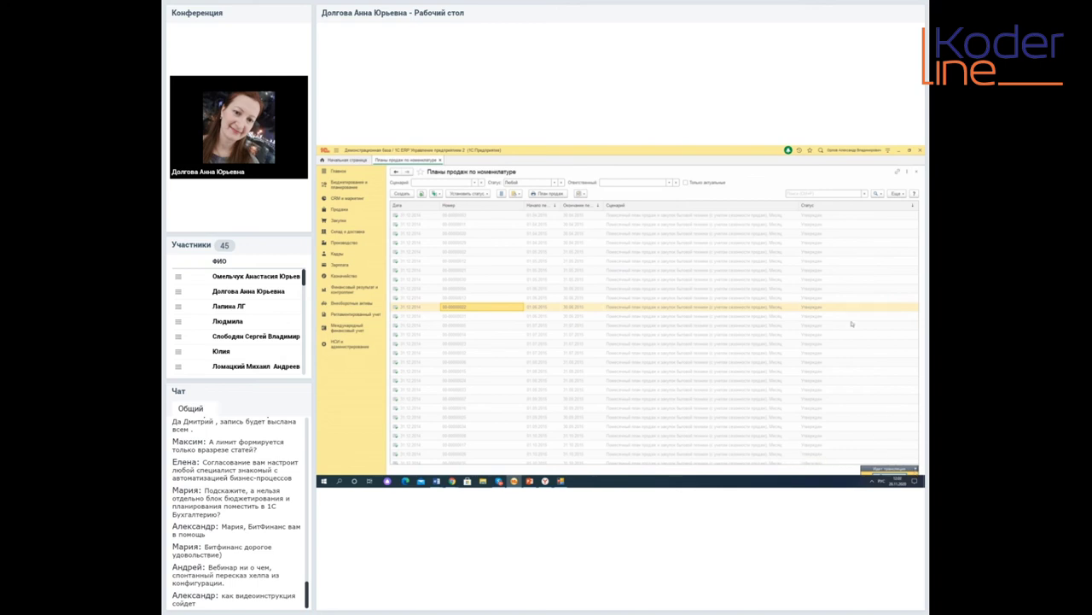
Open the annual household appliance sales plan for 2015 at the end of the list.
key(Down)
key(Down)
key(Down)
key(Down)
key(Down)
key(Down)
key(Down)
key(Down)
key(Down)
key(Down)
key(Down)
key(Down)
key(Down)
key(Down)
key(Down)
key(Down)
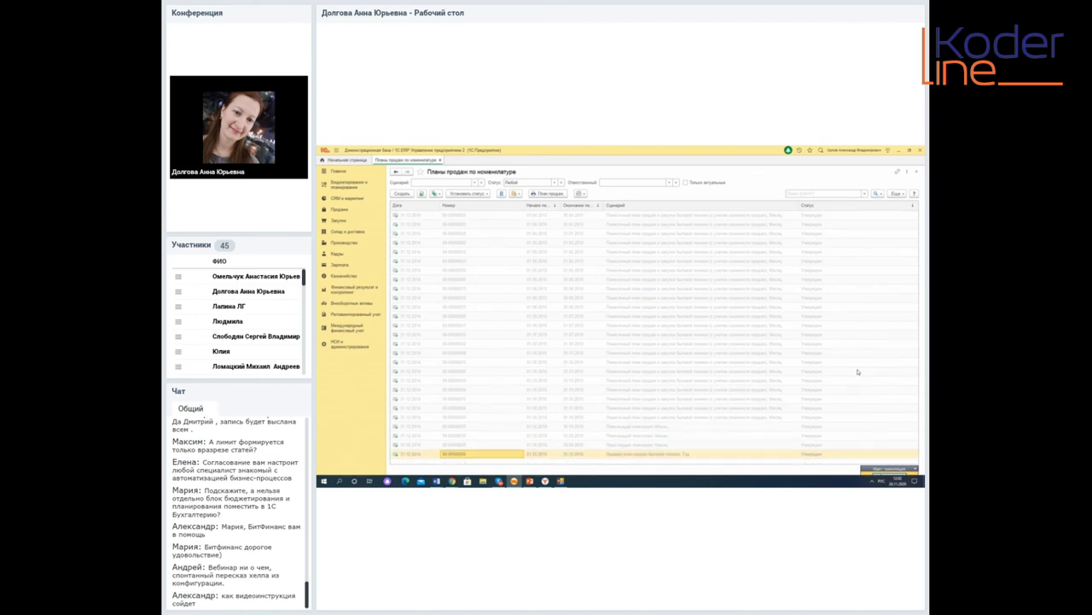
click(546, 453)
double_click(546, 454)
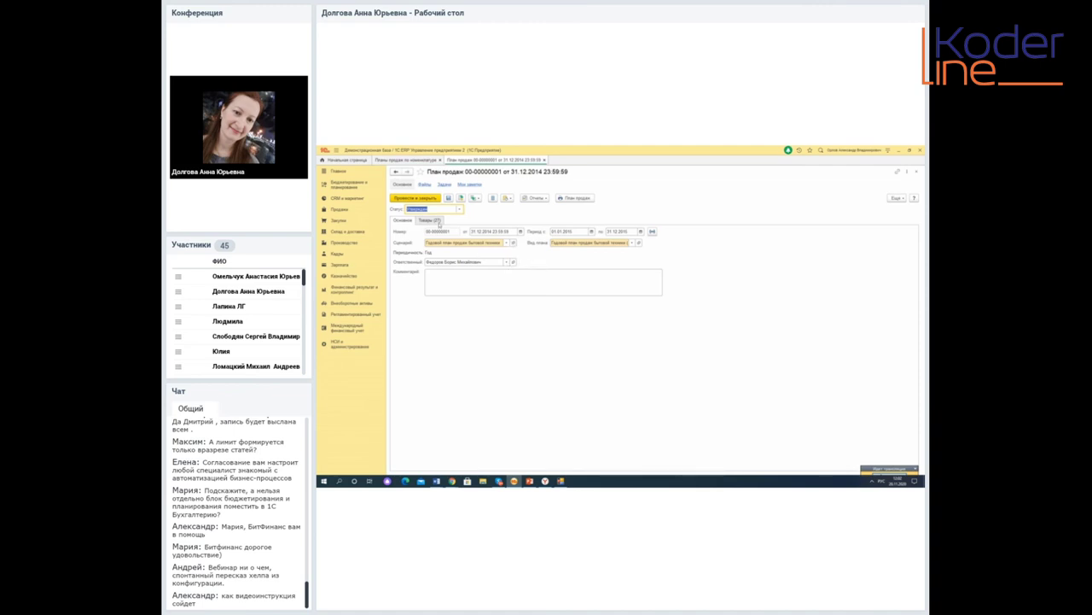
Examine the annual plan's goods and quantities alongside its main details and periodicity.
click(438, 223)
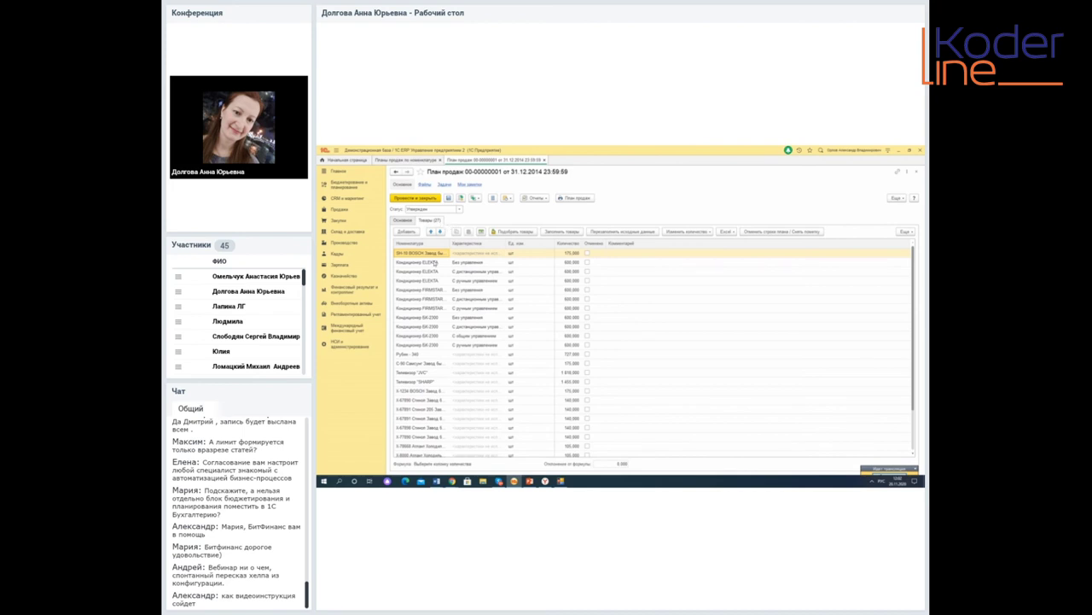
click(404, 220)
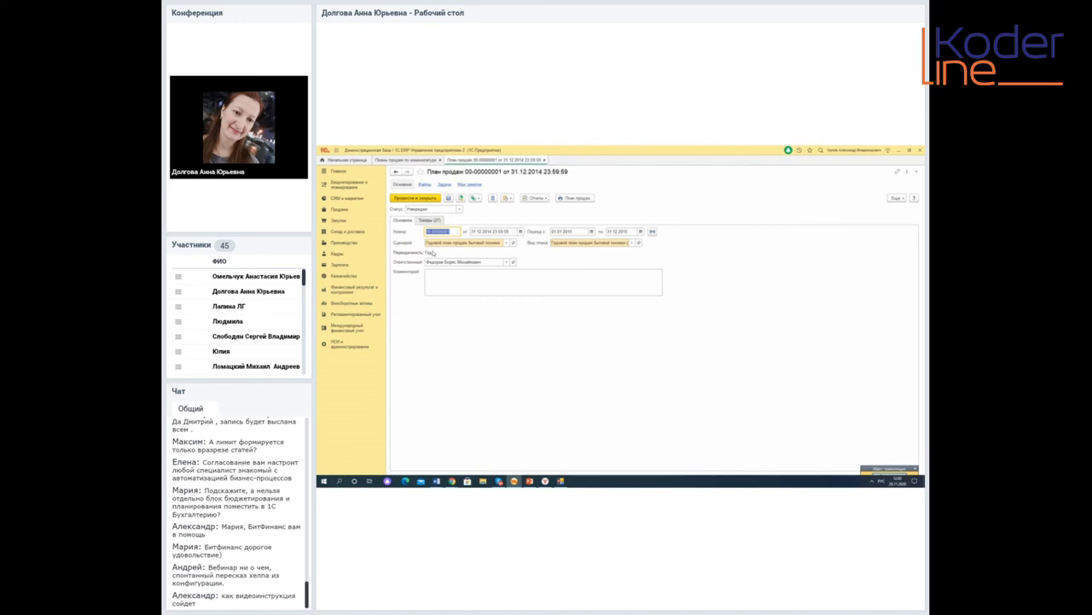
click(429, 221)
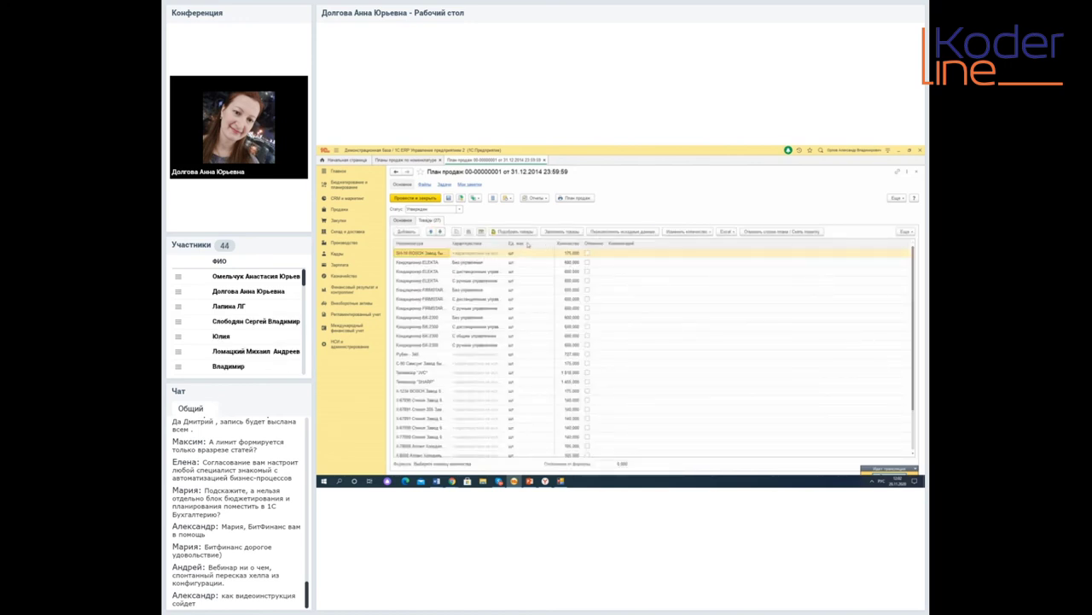
click(411, 224)
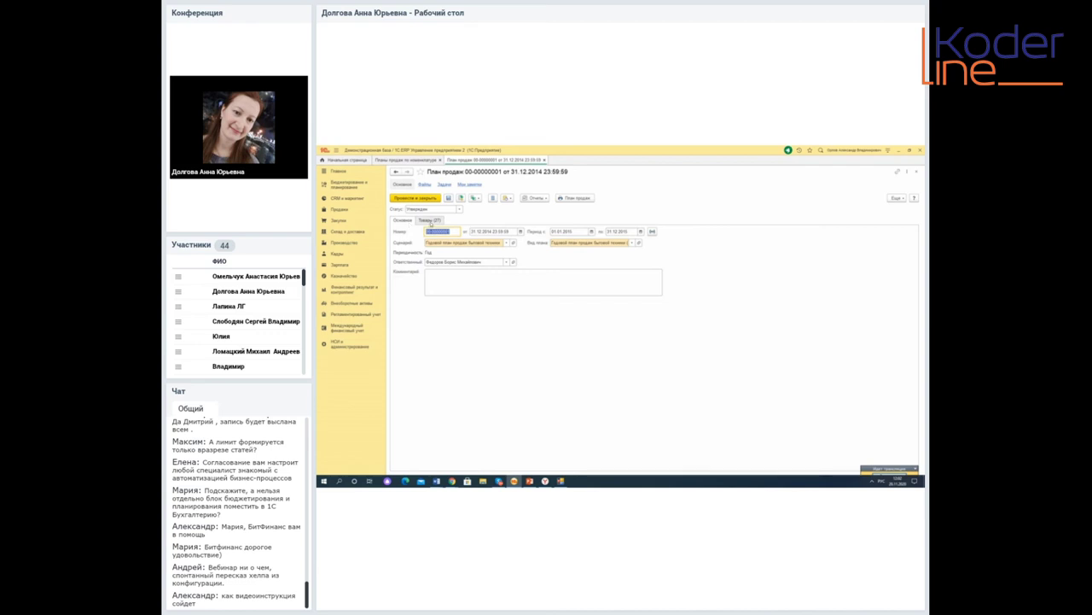
click(429, 220)
click(403, 220)
Change the plan's scenario to «Помесячный план продаж и закупок бытовой техники» and update the filling rules.
click(508, 242)
click(452, 283)
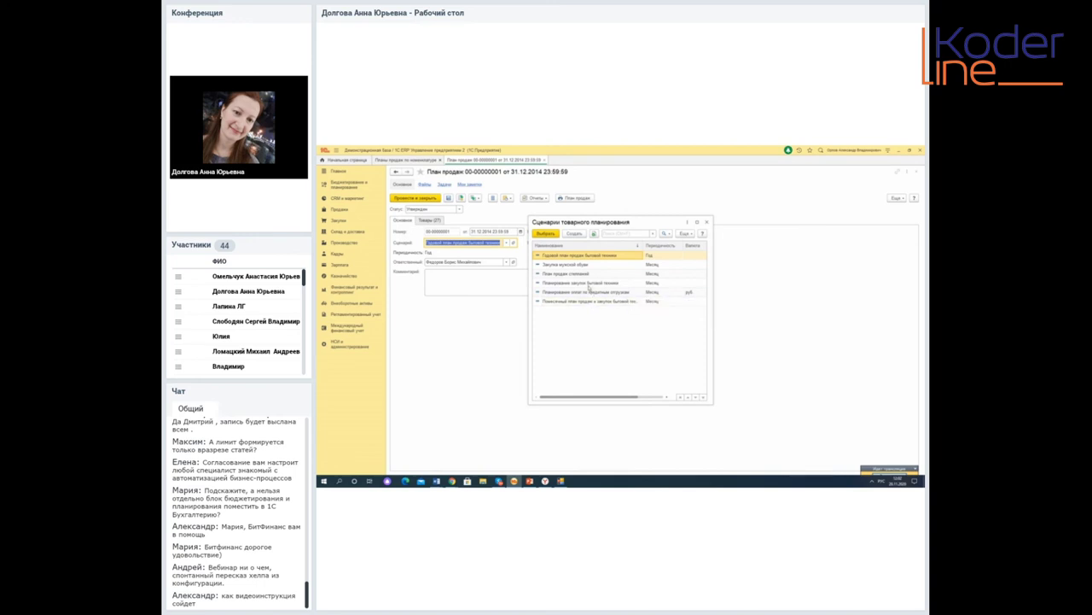
double_click(594, 305)
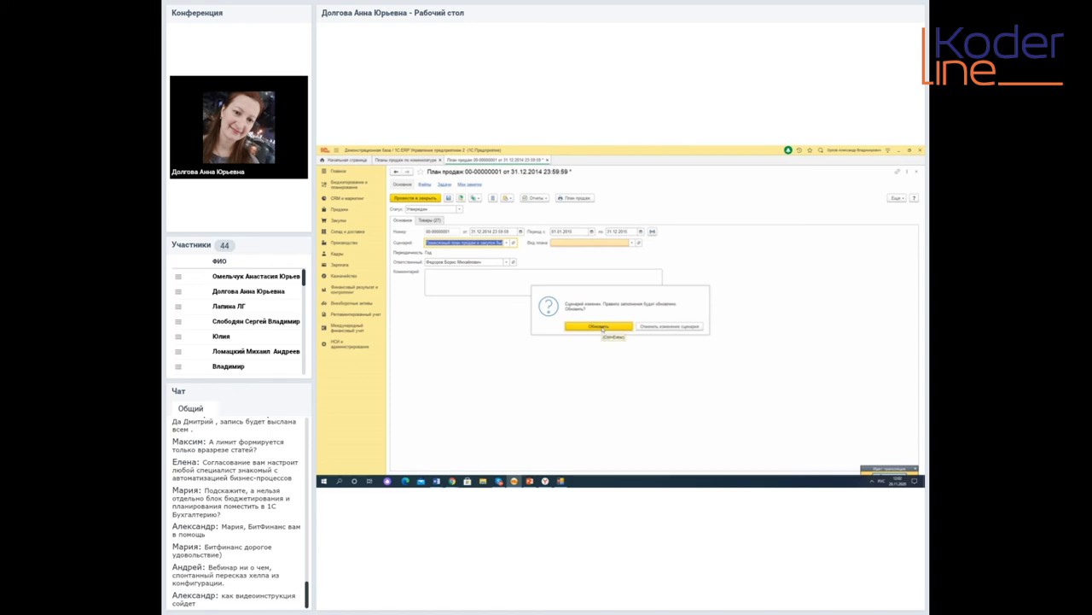
click(600, 326)
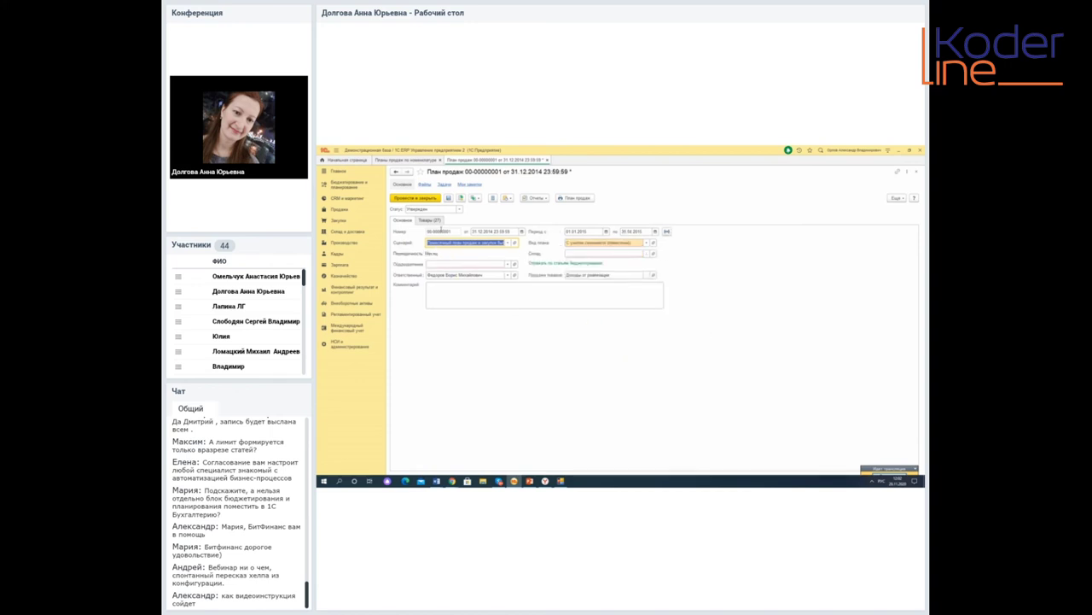
Set the plan's department to «Производство мебели (Основное производство)» and its warehouse to «Основной склад».
click(507, 265)
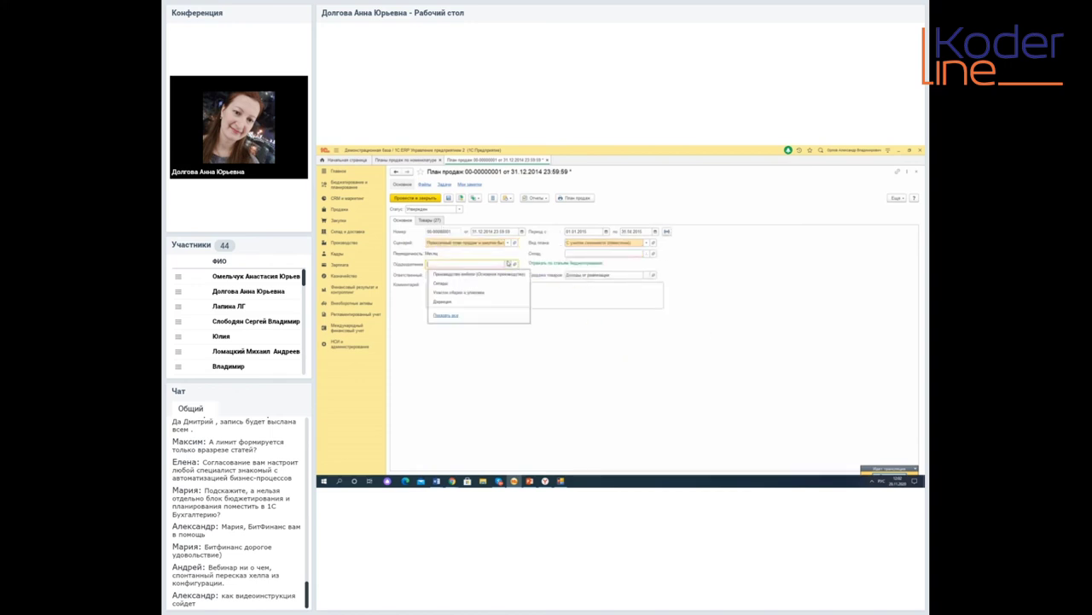
click(459, 273)
click(645, 252)
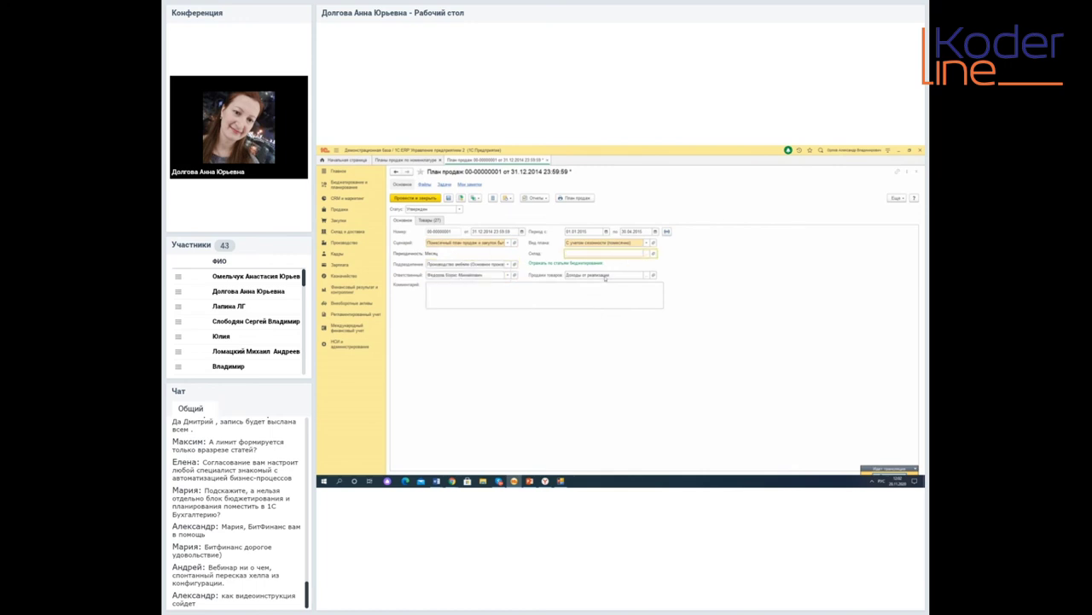
double_click(523, 329)
Examine the monthly quantity columns in the plan's goods table for the first item.
click(430, 220)
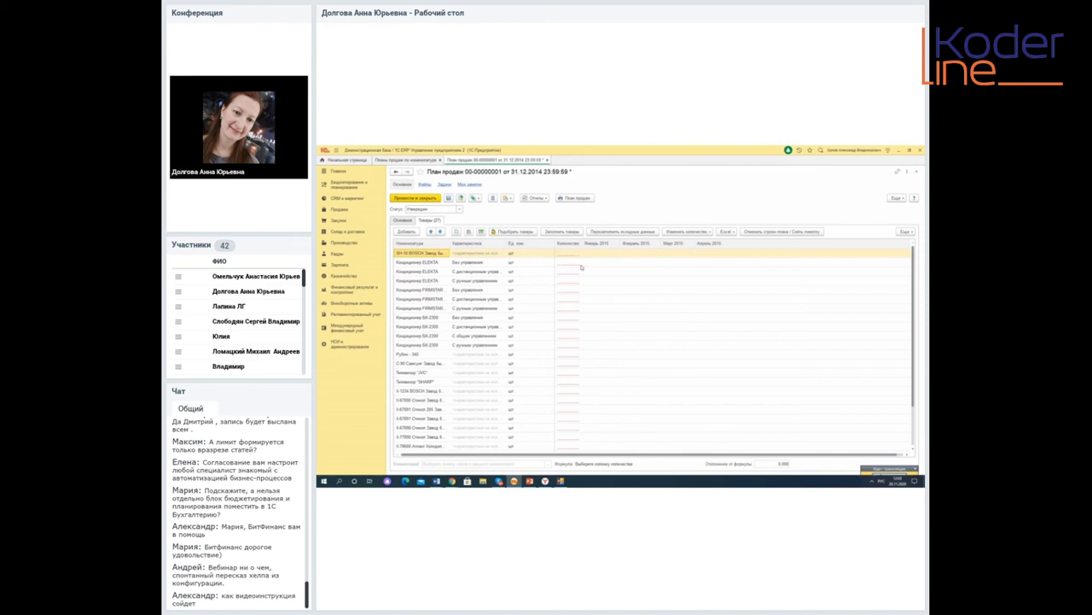
click(601, 256)
click(638, 256)
click(676, 257)
click(717, 257)
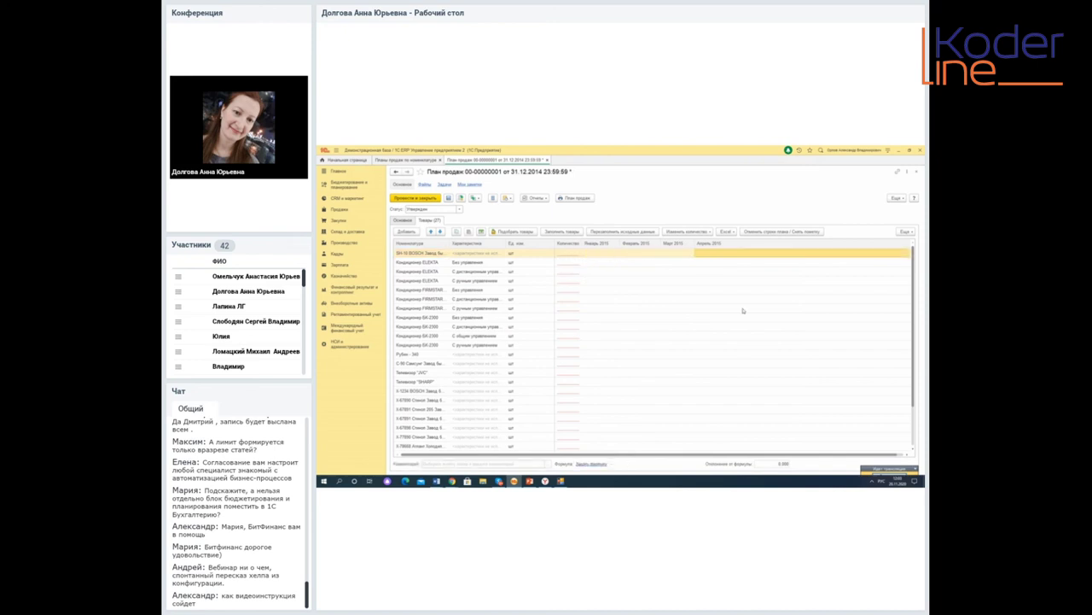
click(601, 256)
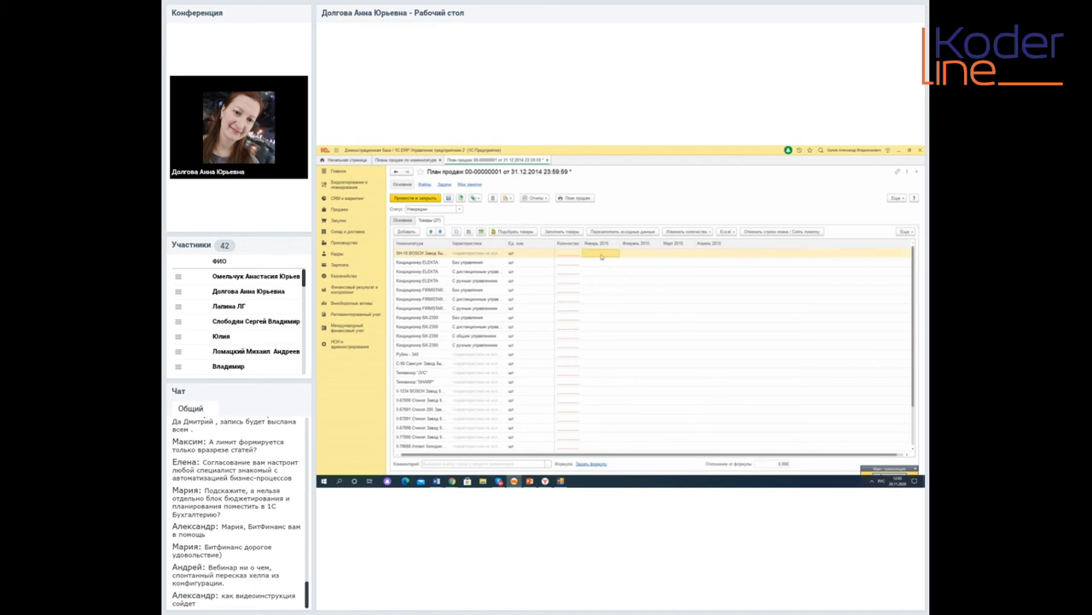
click(570, 254)
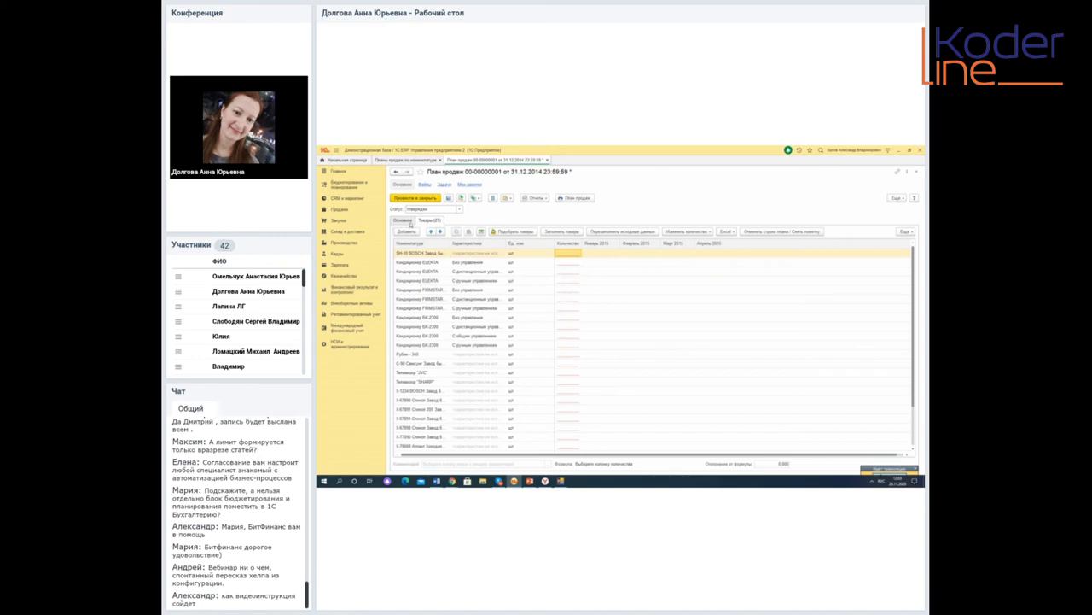
Set the plan's period to January through December 2015.
click(410, 223)
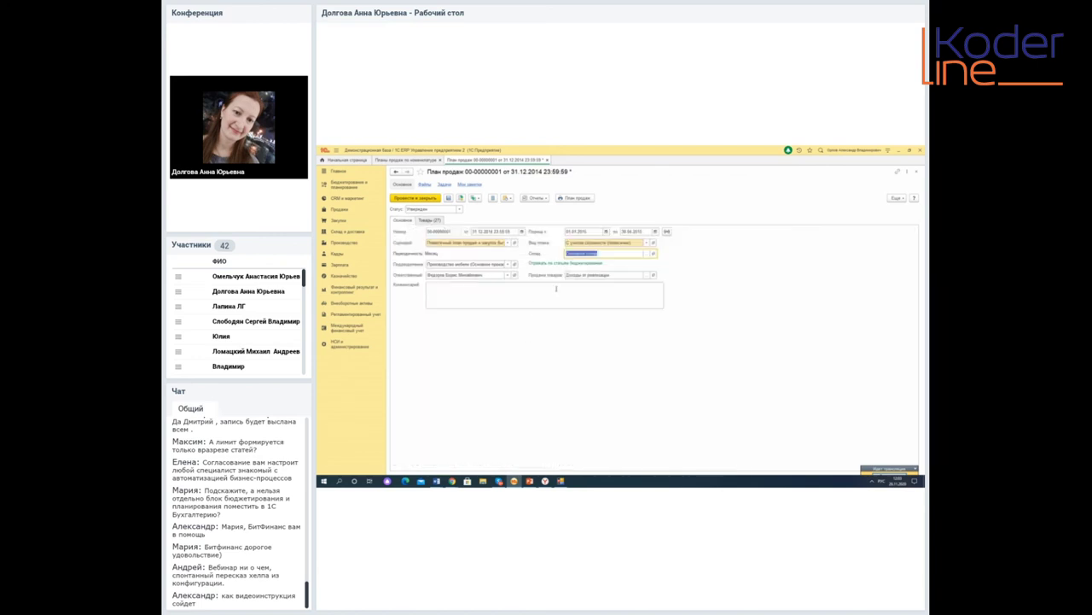
click(666, 231)
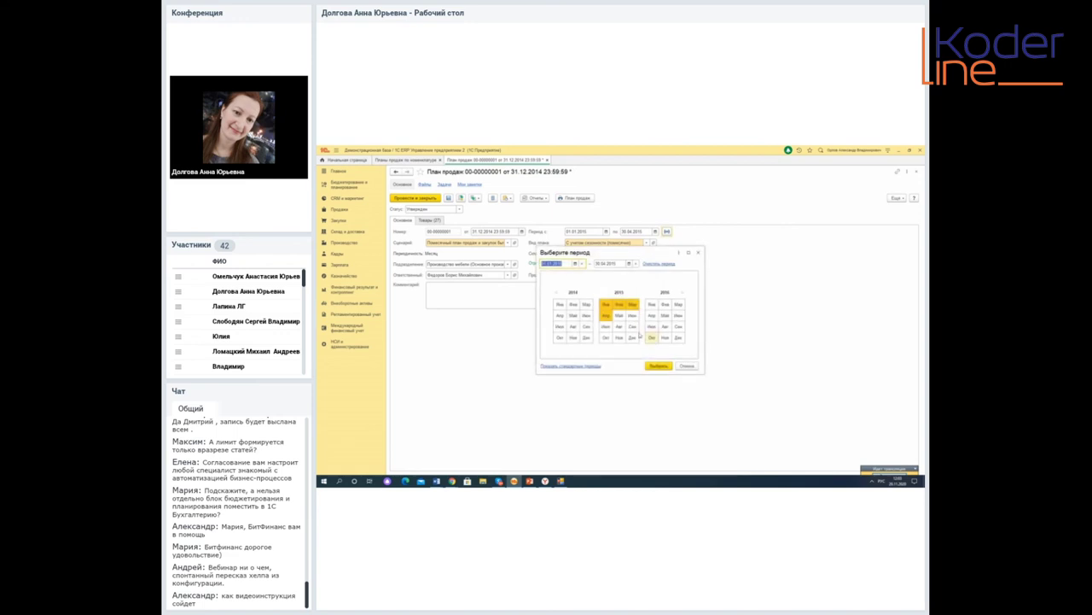
click(606, 306)
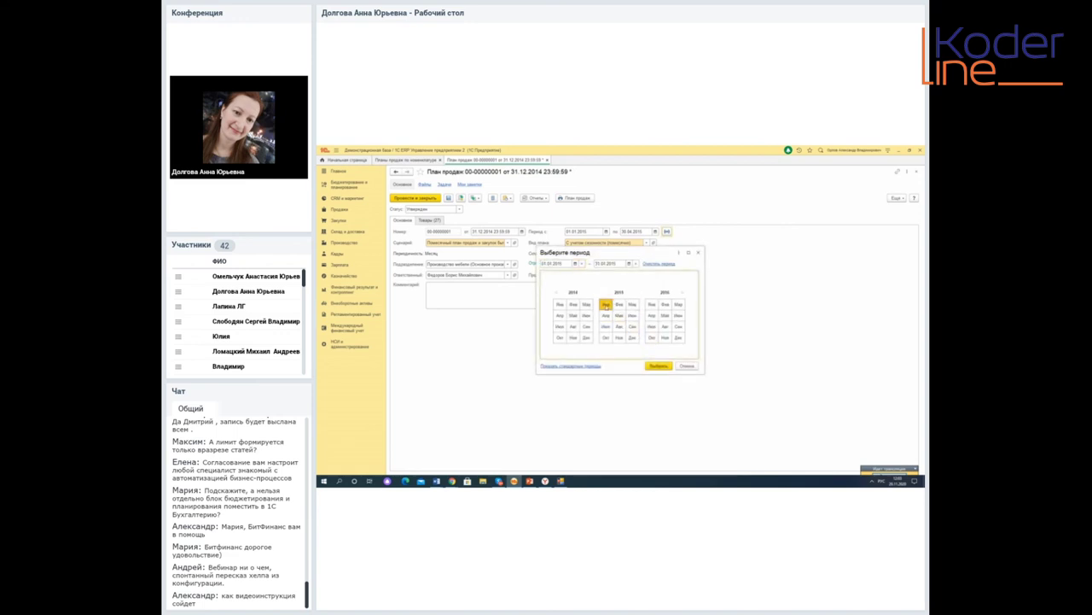
click(636, 342)
click(668, 366)
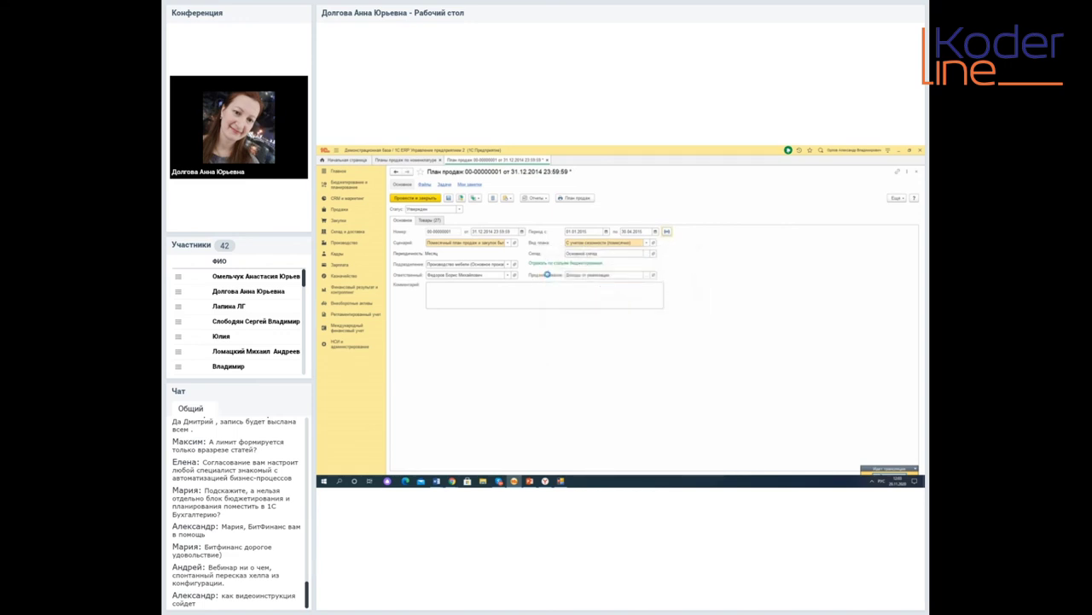
View the monthly goods table and the plan filling, goods selection and Excel options, then close the plan without saving.
click(432, 220)
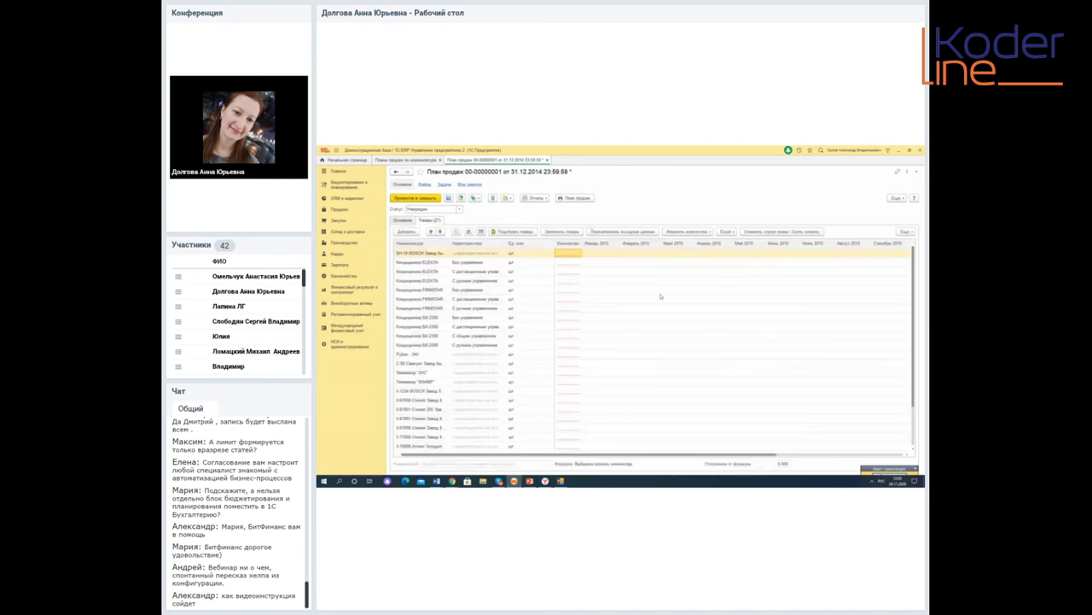
drag(672, 455, 585, 435)
click(566, 232)
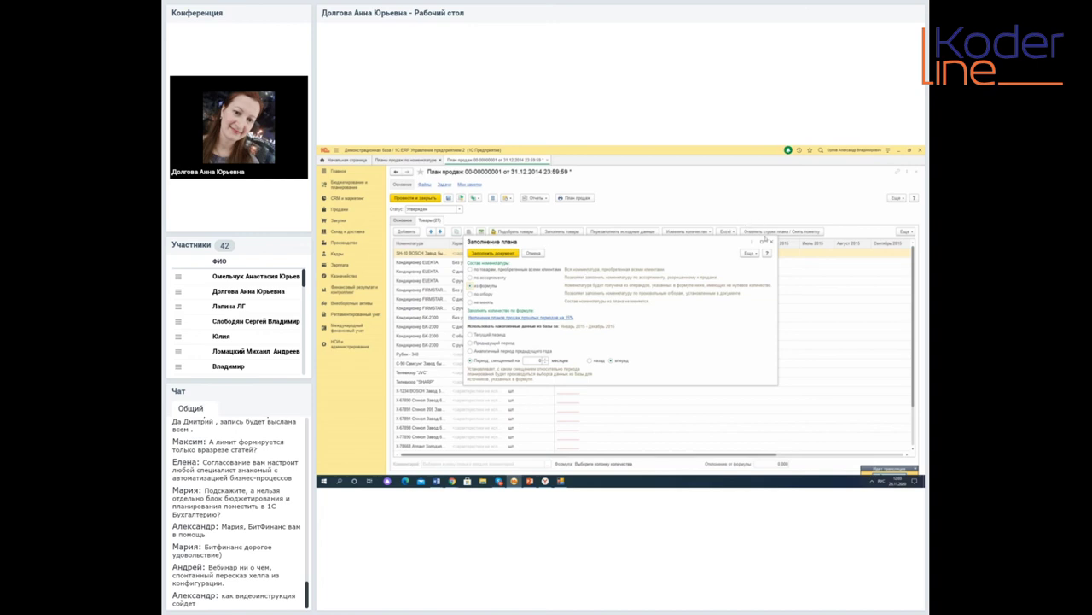
click(771, 242)
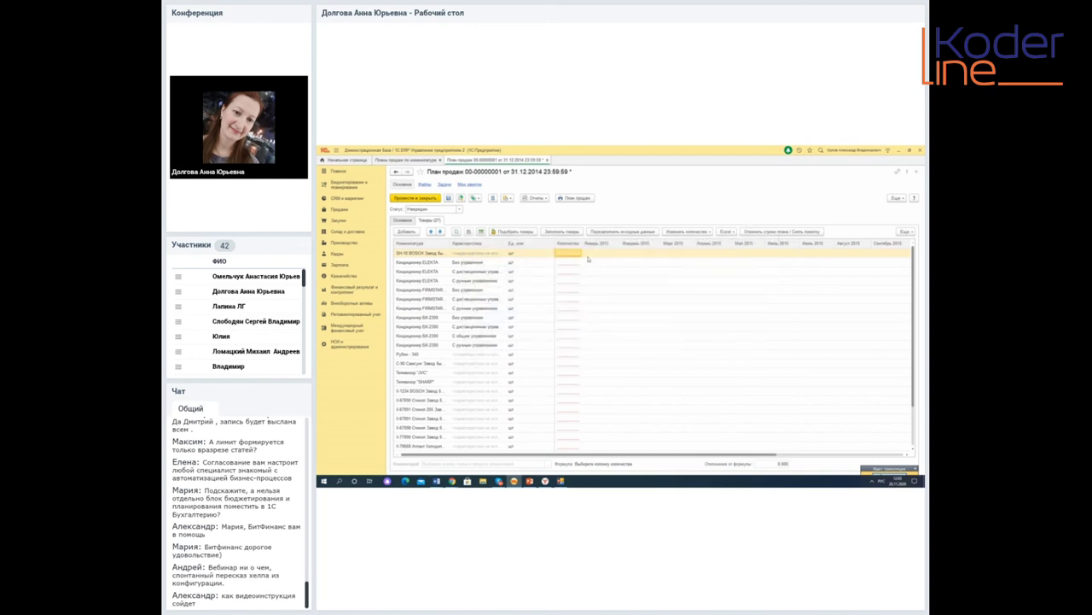
click(526, 233)
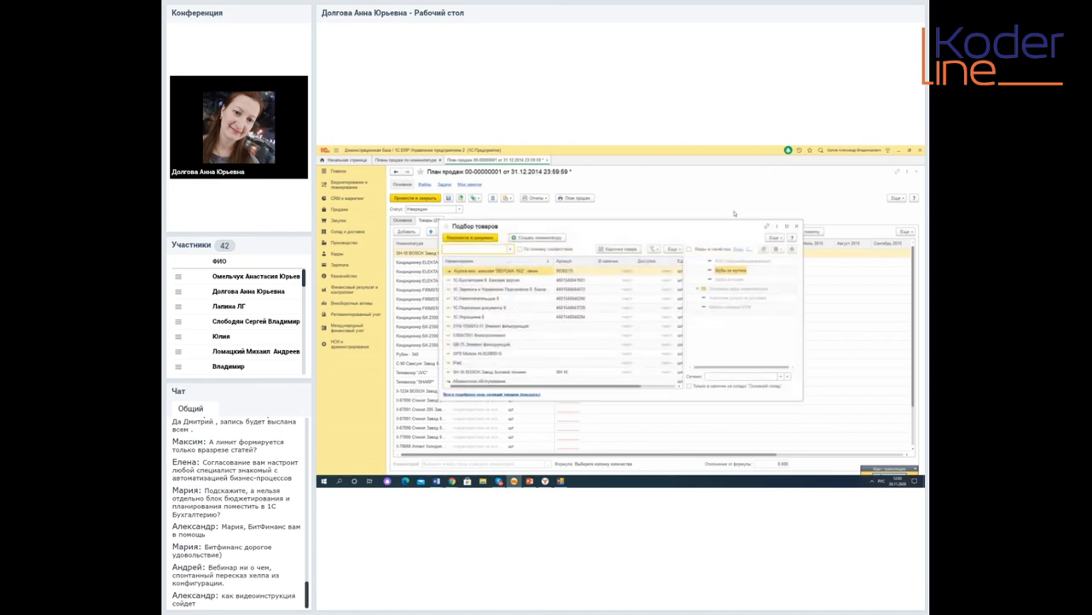
click(797, 226)
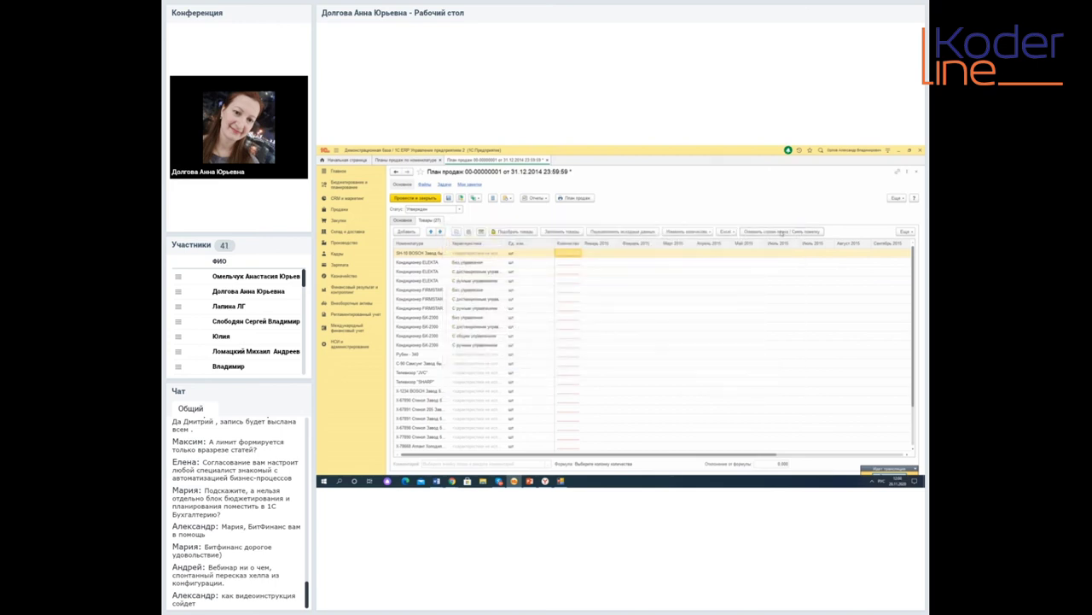
click(734, 234)
click(692, 266)
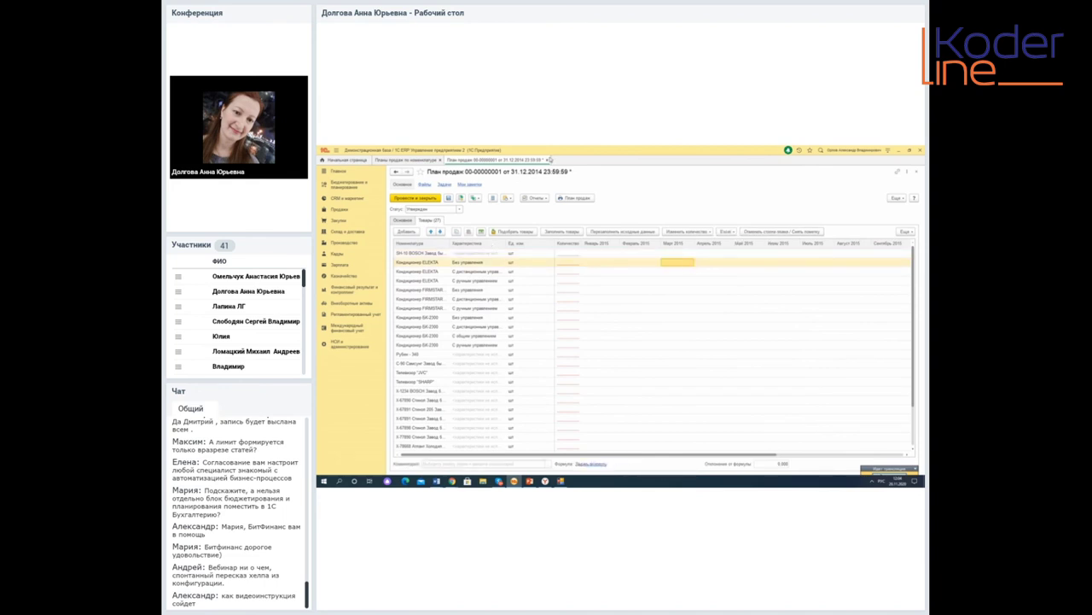
click(549, 160)
click(635, 326)
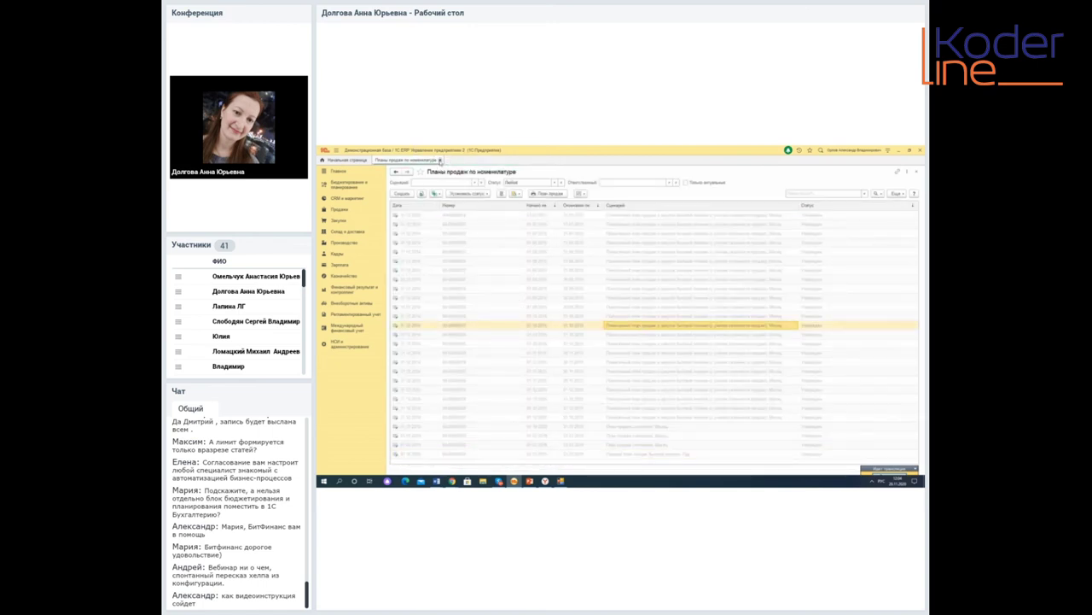
Close the list of sales plans by item and open the planning service «Формирование заказов поставщику по плану».
click(440, 159)
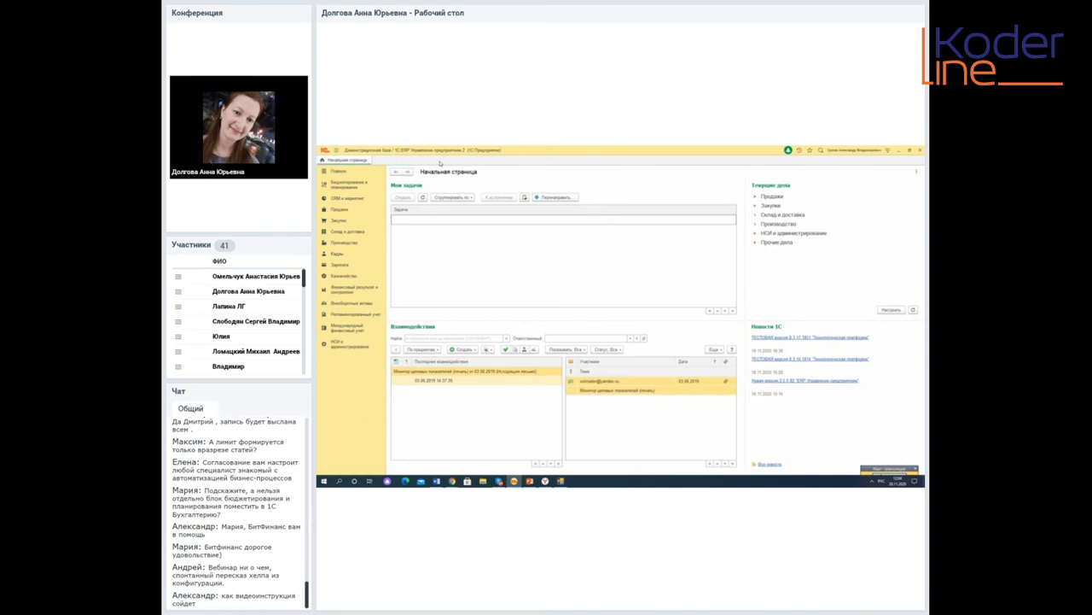
click(346, 186)
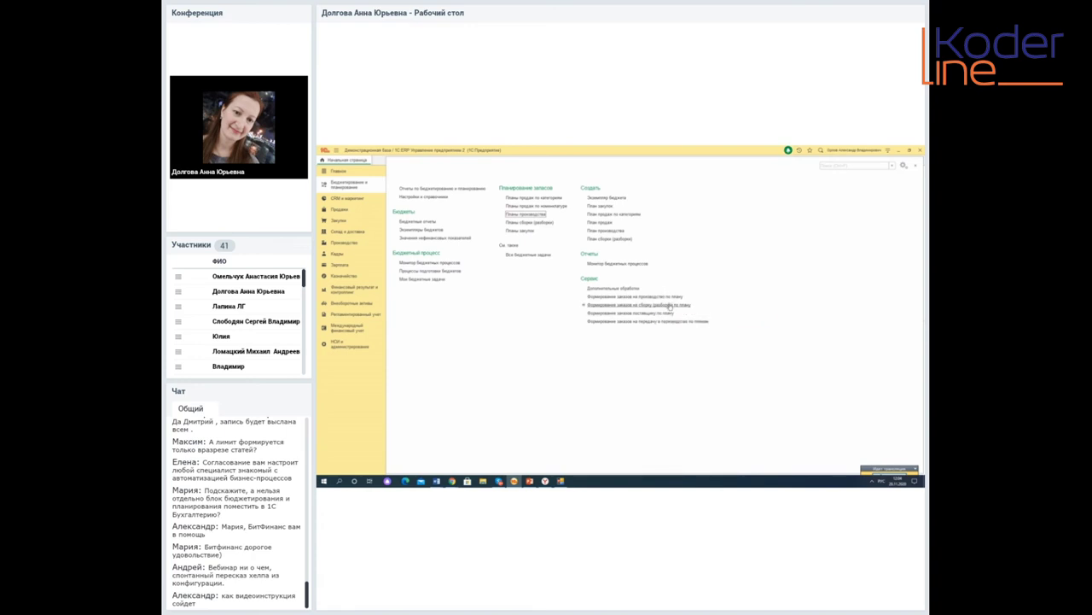
click(667, 314)
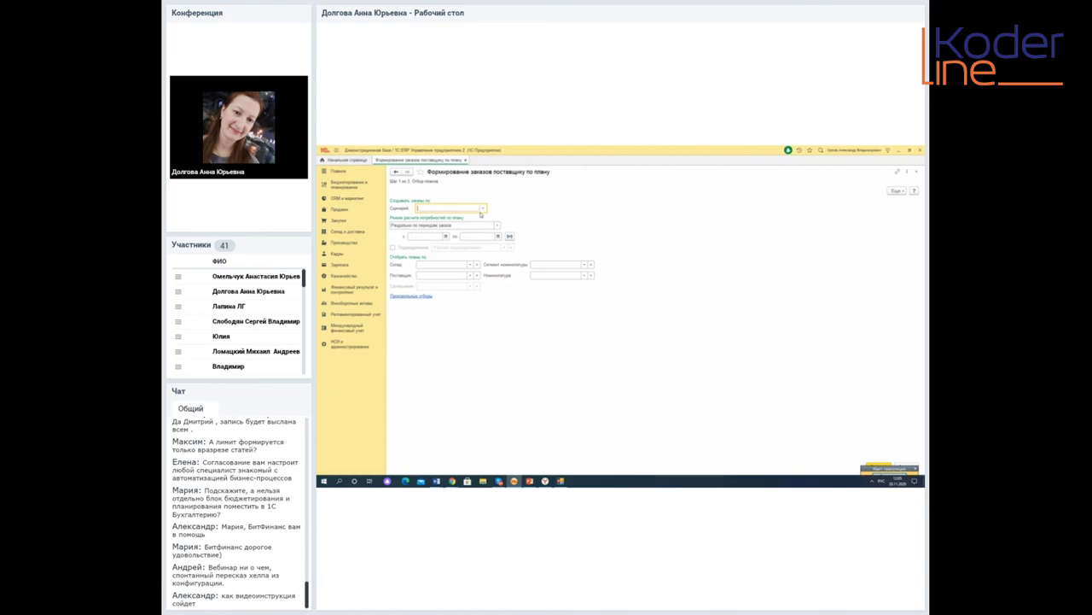
View the scenario selection options in the supplier order generation form without choosing a scenario.
click(482, 210)
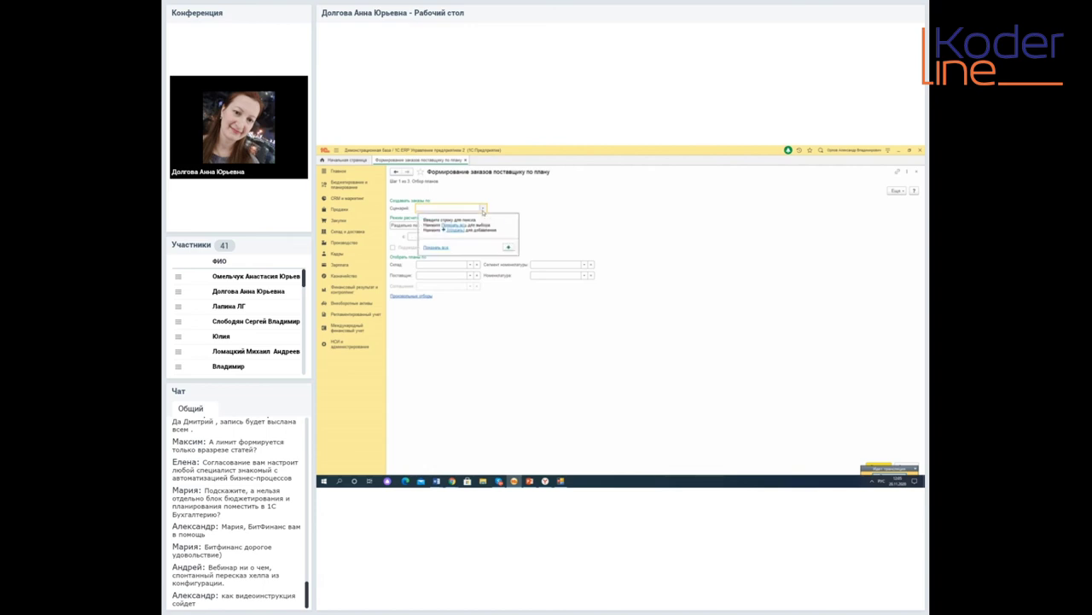
click(536, 208)
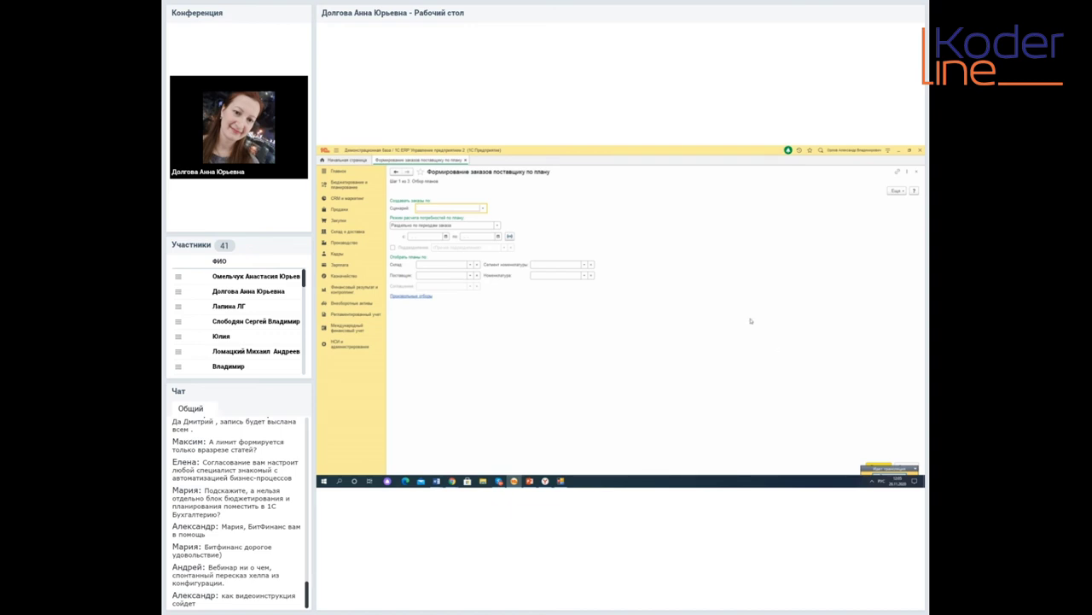
click(483, 208)
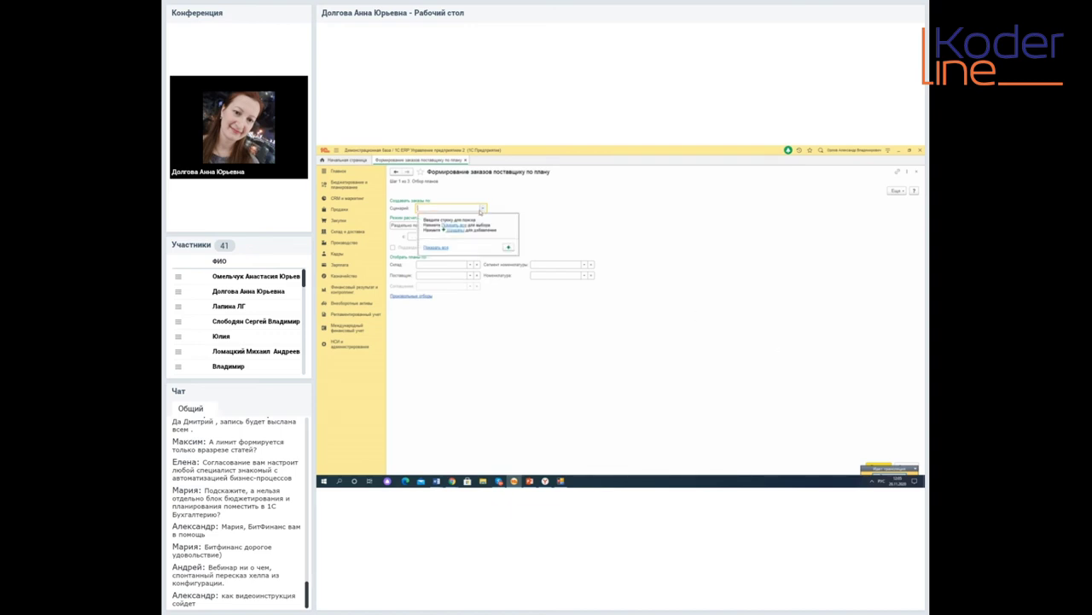
click(604, 208)
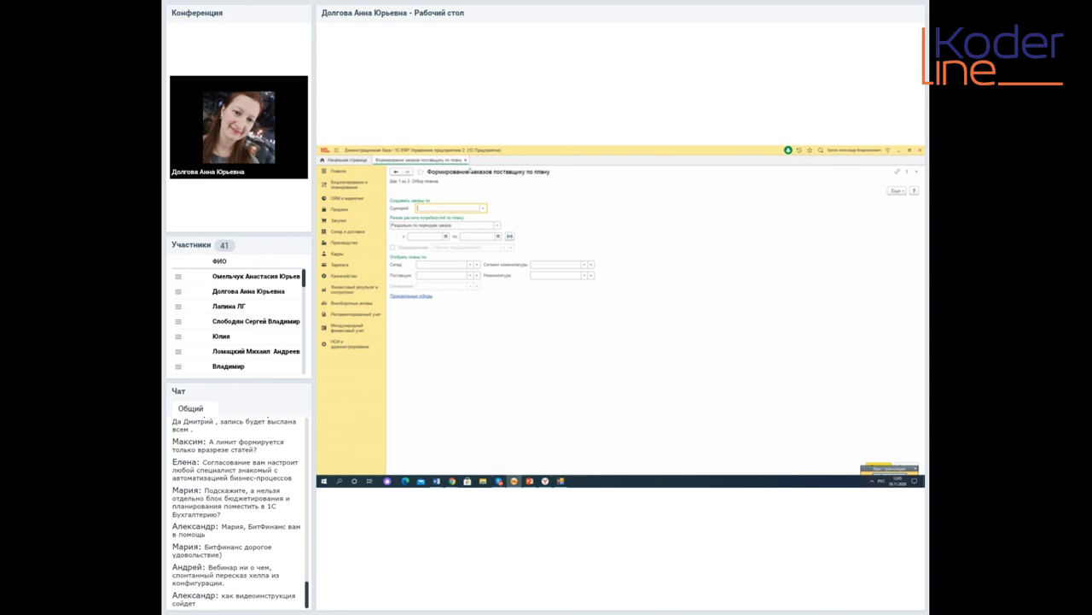
Look over the main and the budgeting and planning commands, then switch to the Mirapolis Virtual Room webinar window in Chrome.
click(339, 171)
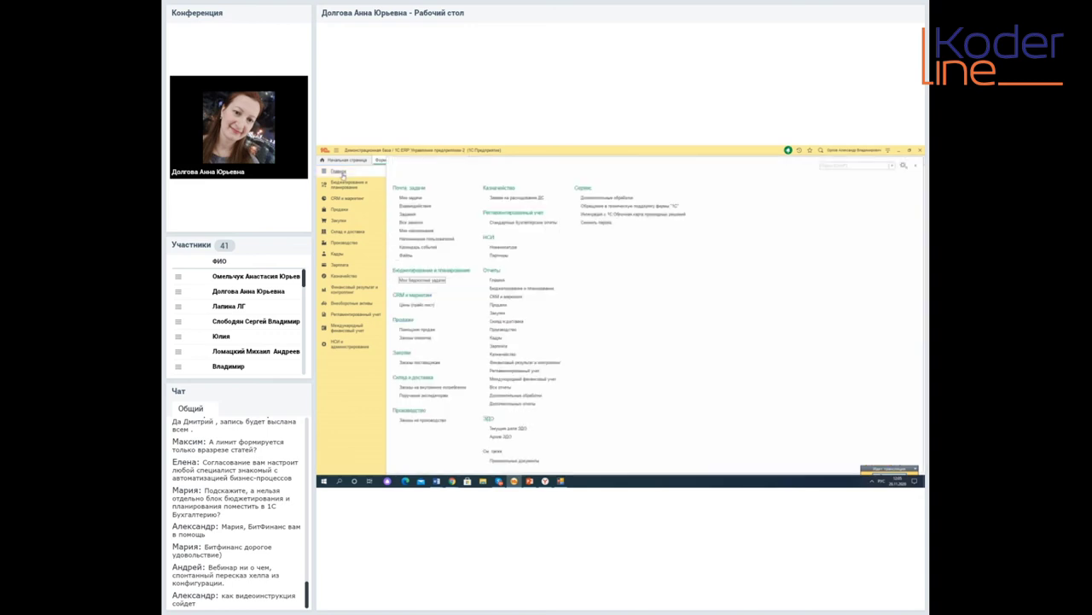
click(348, 184)
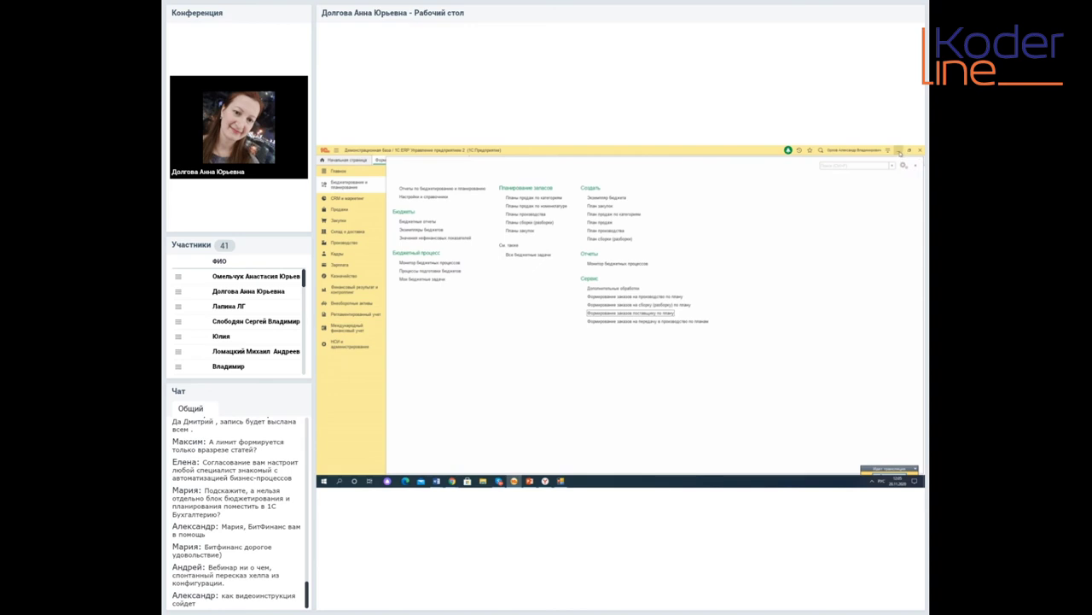
key(Return)
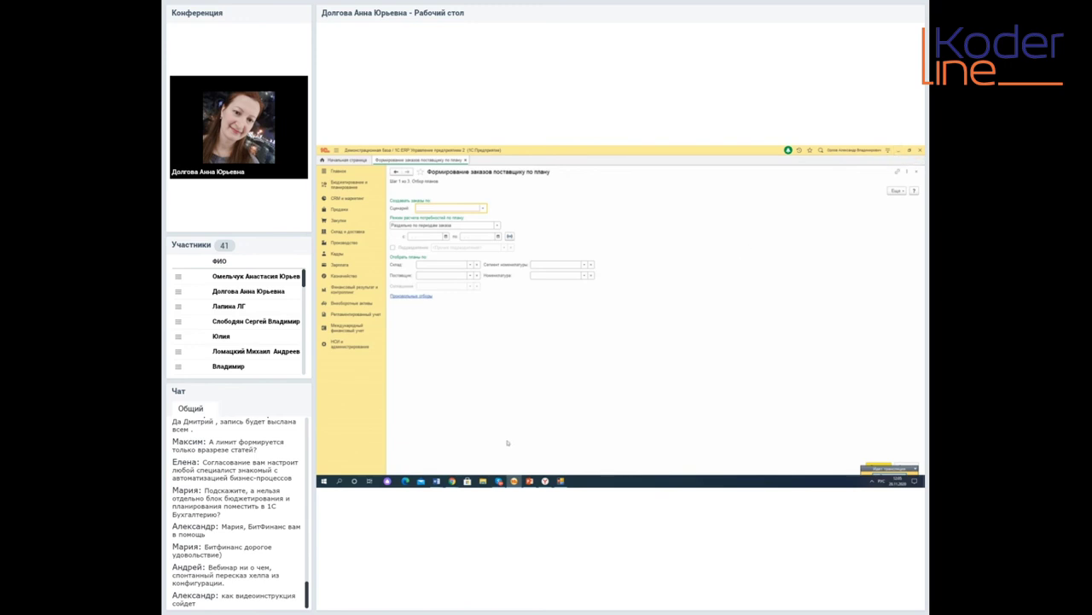
mouse_move(451, 481)
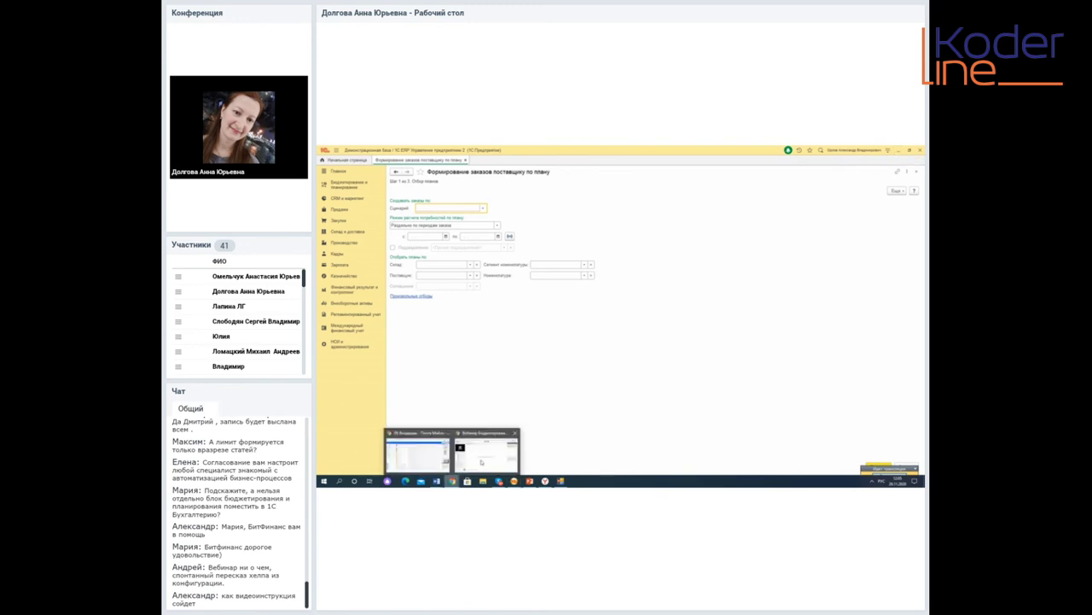
click(484, 460)
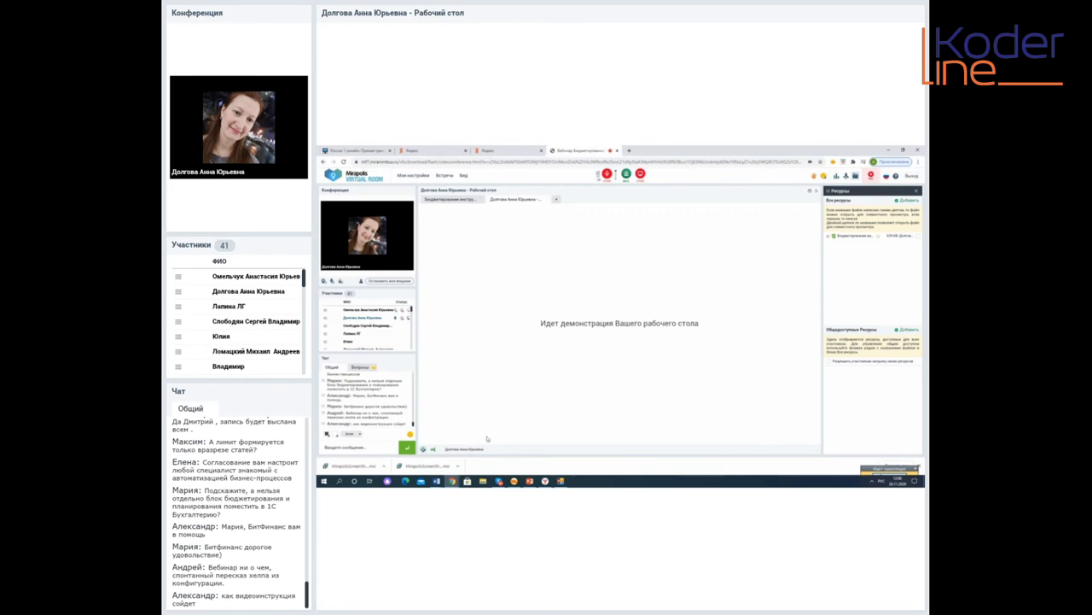